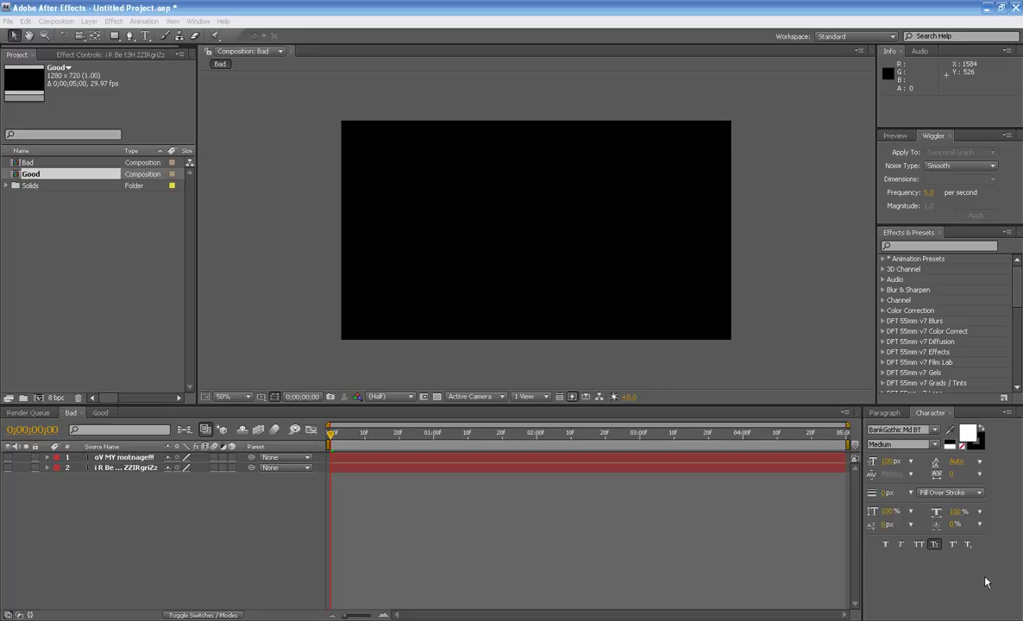
Step: Bring focus to the Bad composition's timeline panel
left_click(581, 537)
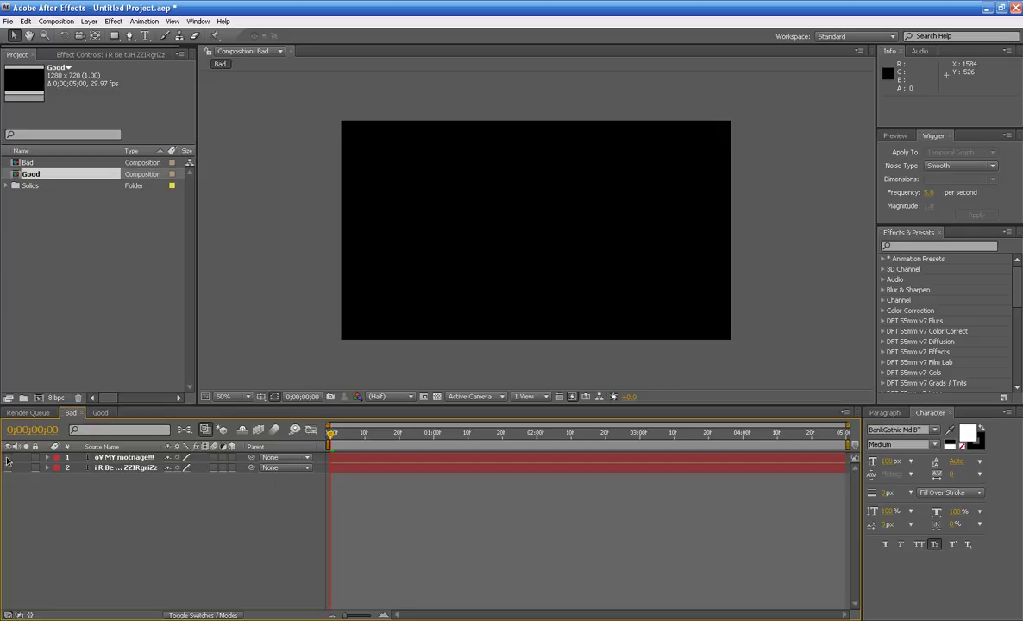
Step: Turn on both Bad text layers and view the composition maximized
left_click_drag(8, 455, 8, 471)
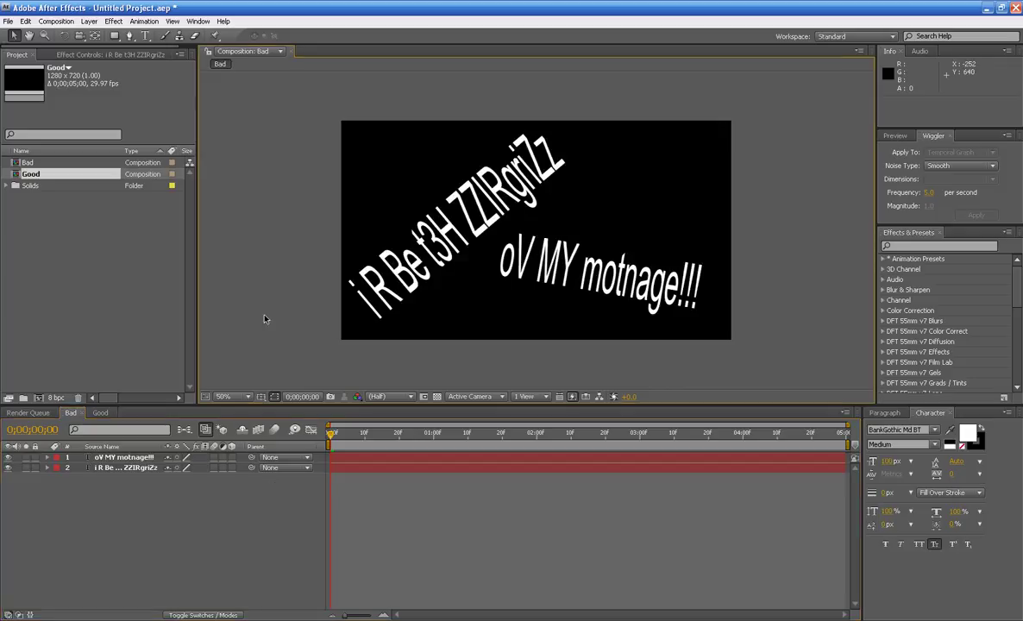
key("grave")
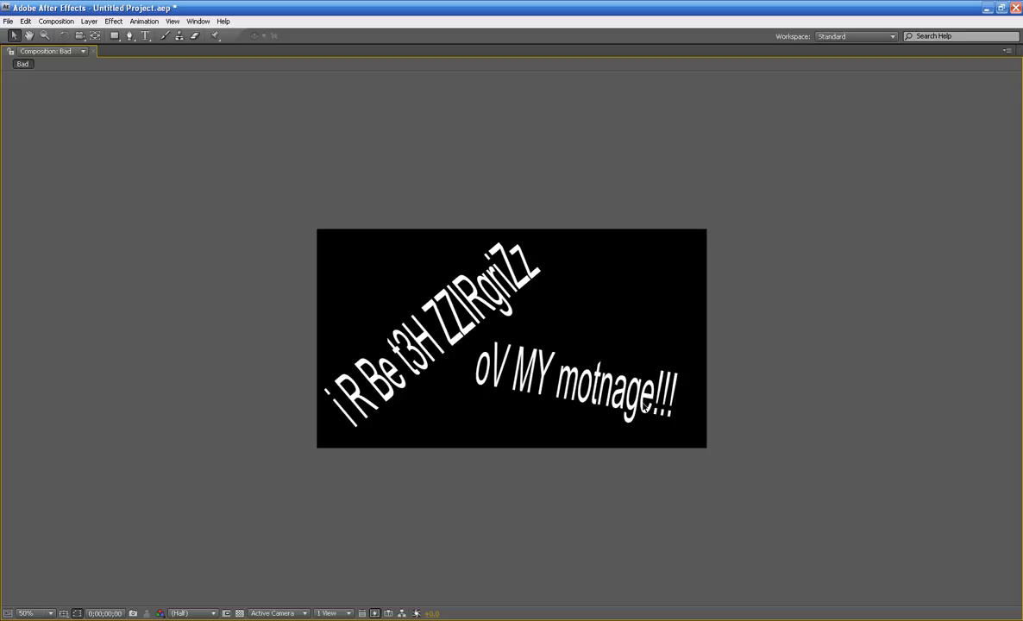
key("grave")
Step: Switch to the Good composition and inspect it maximized at 100% zoom
left_click(100, 412)
key("grave")
key("slash")
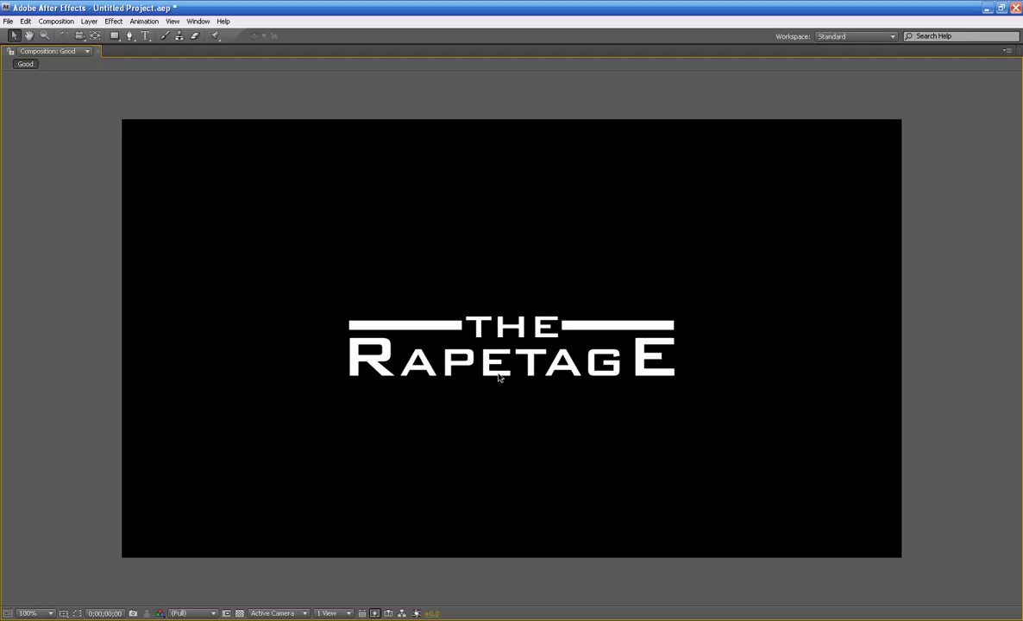
key("grave")
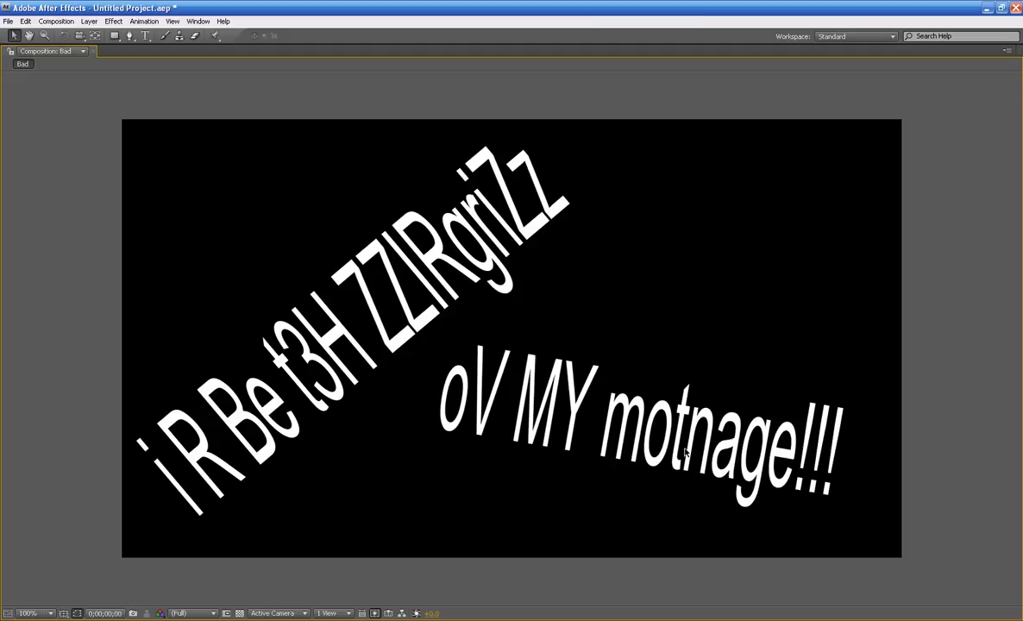
key("grave")
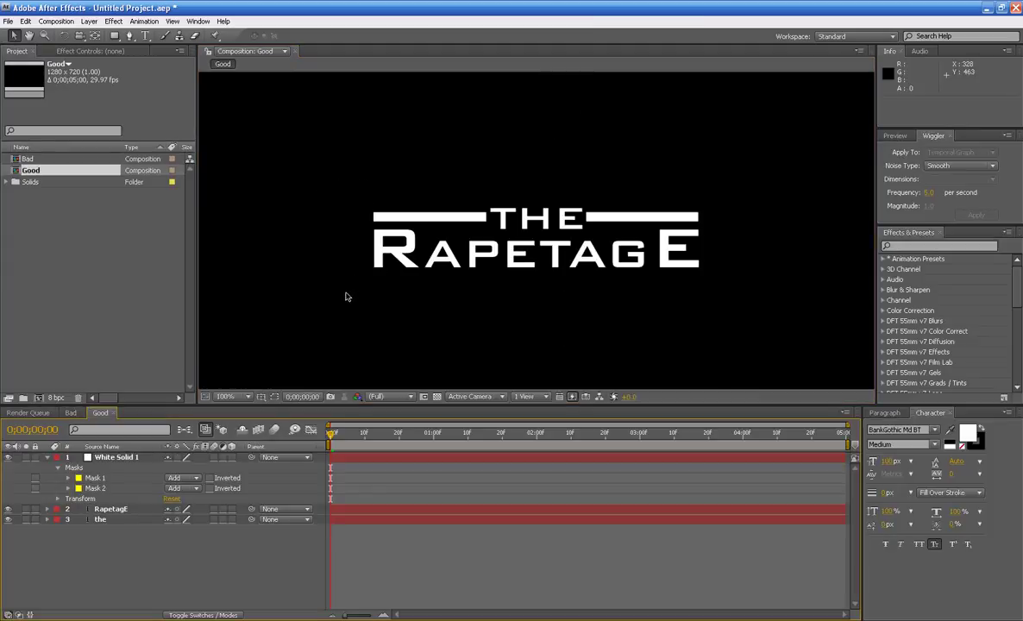
Step: Create a new 1280×720 composition, Comp 1, with default settings
left_click(52, 22)
left_click(74, 33)
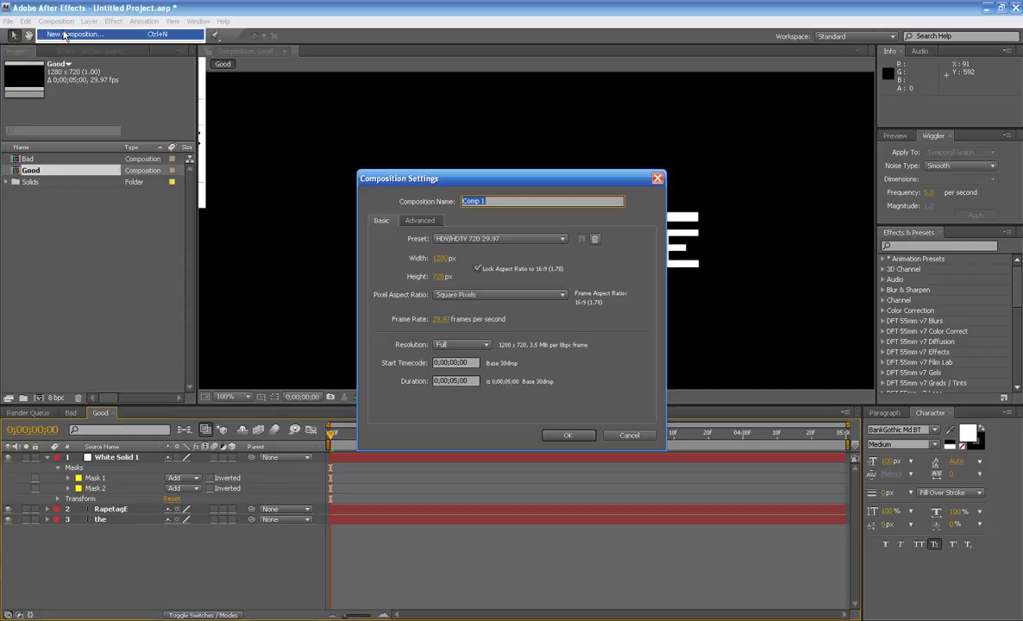
left_click(562, 436)
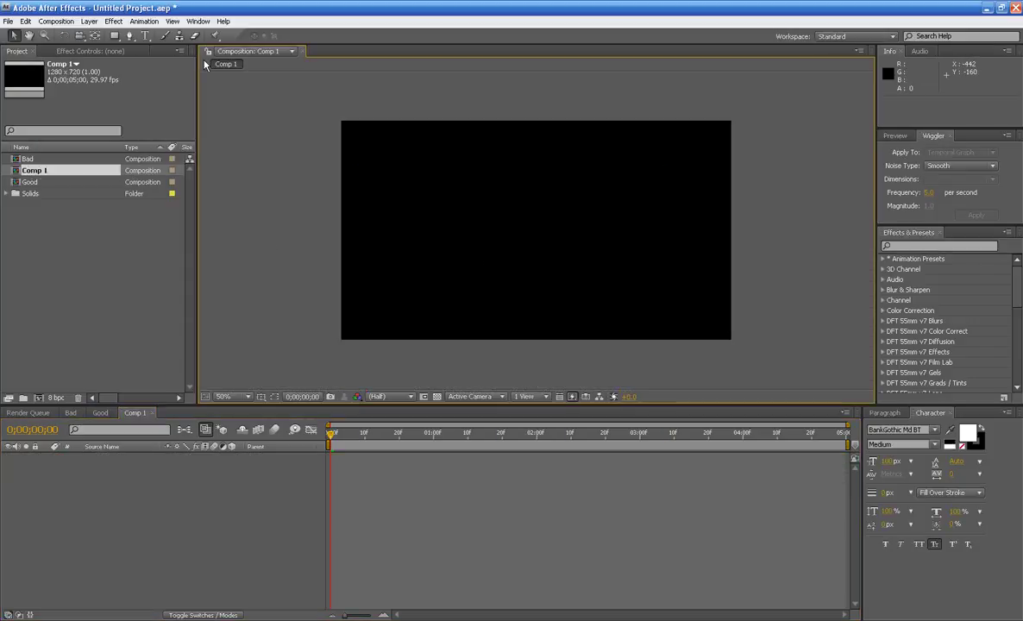
Step: Choose the Type tool and set the font to BankGothic Md BT
left_click(144, 38)
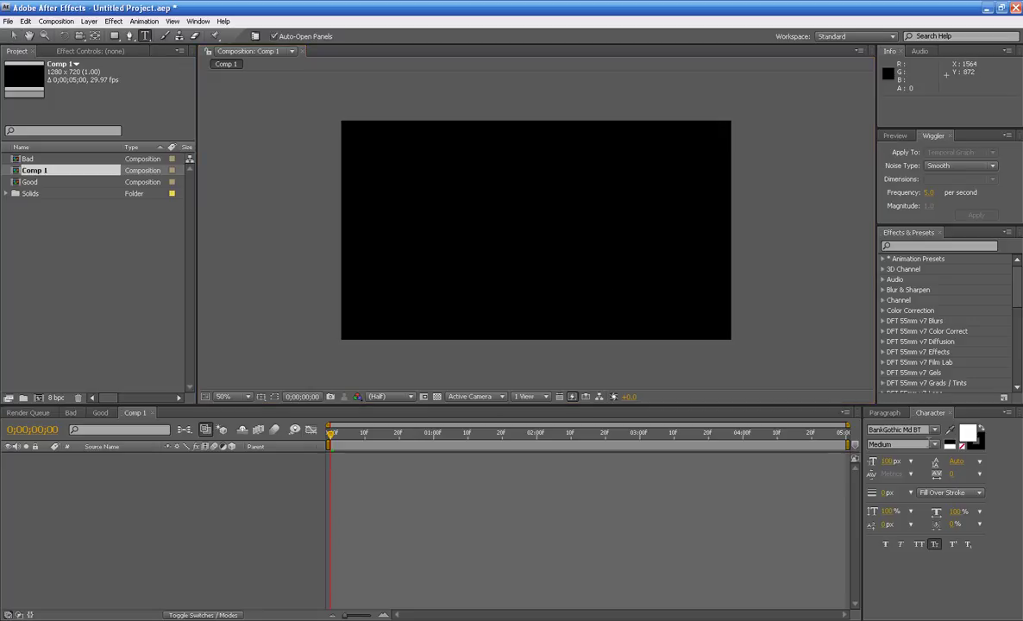
left_click(933, 429)
left_click(931, 441)
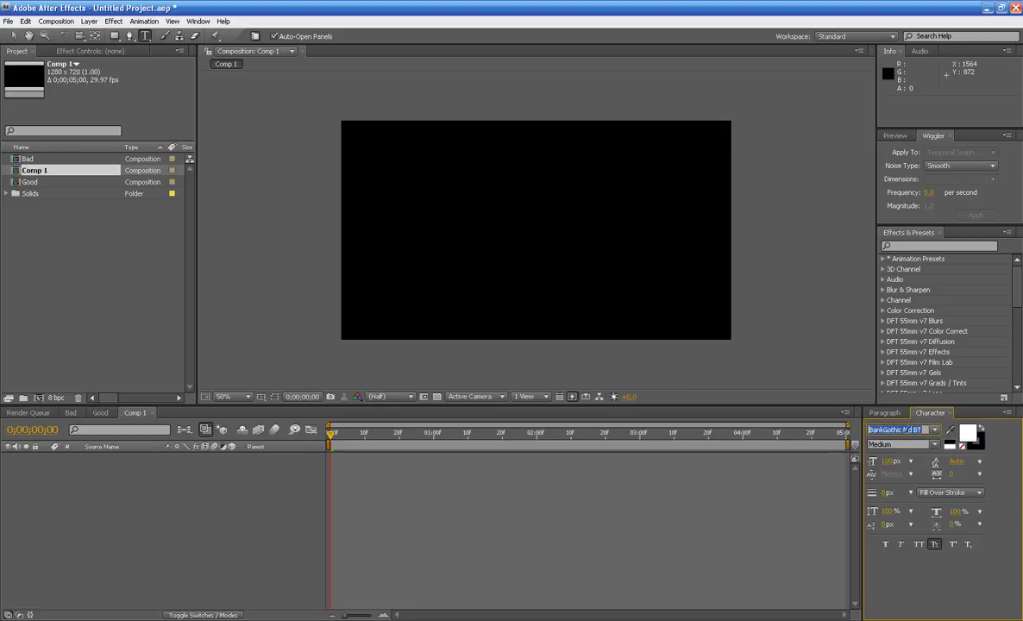
left_click(914, 430)
key("Return")
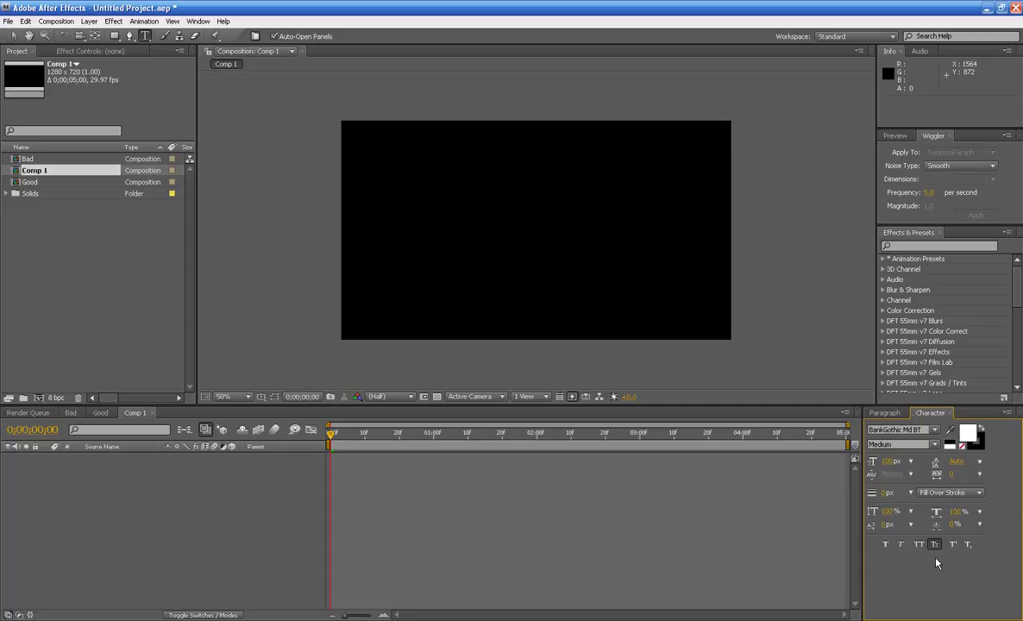
Step: Switch the font to Arial, type a trial word ZZIRGRIZZ, then clear it
left_click(914, 430)
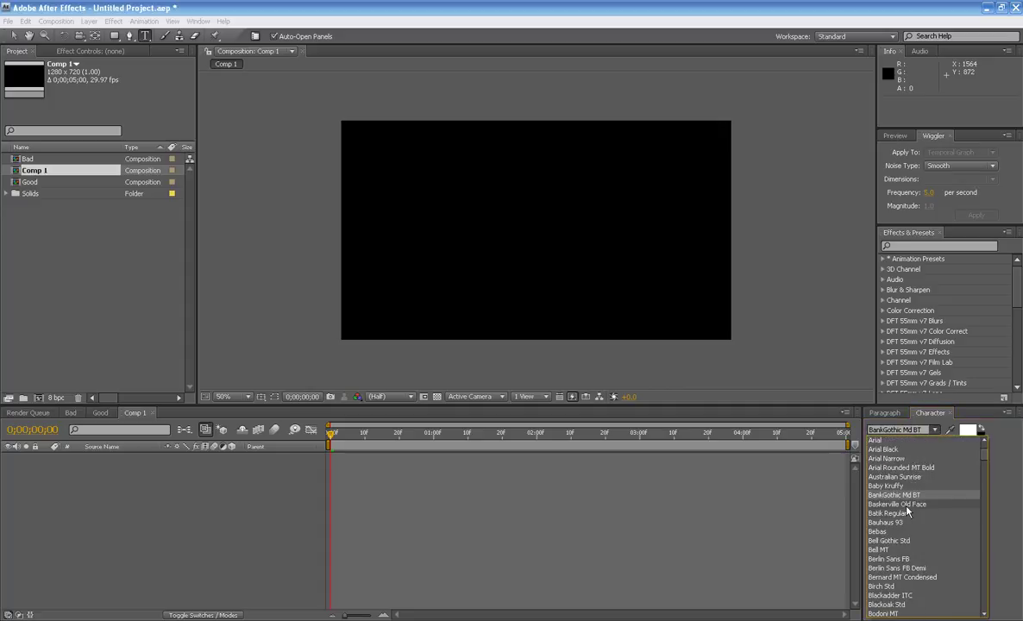
scroll(906, 482, "up", 3)
left_click(879, 477)
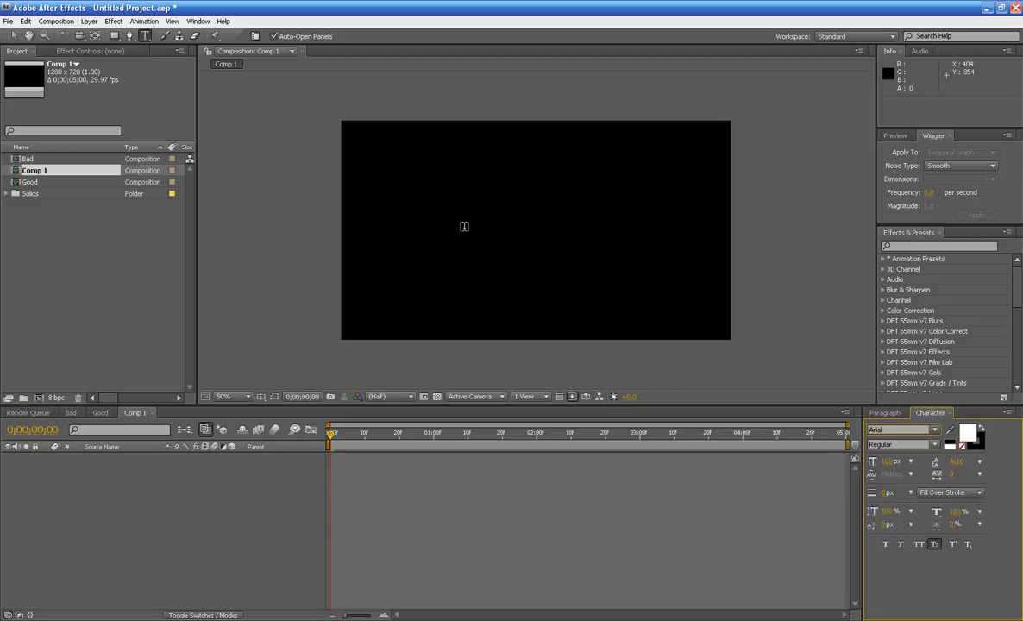
left_click(464, 224)
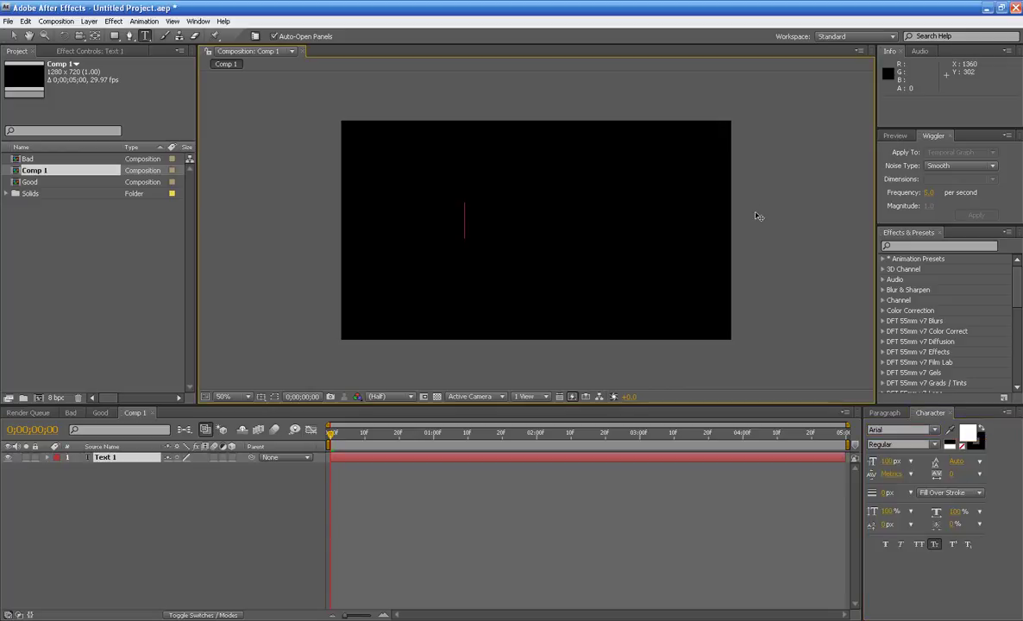
type("ZZIRGRIZZ")
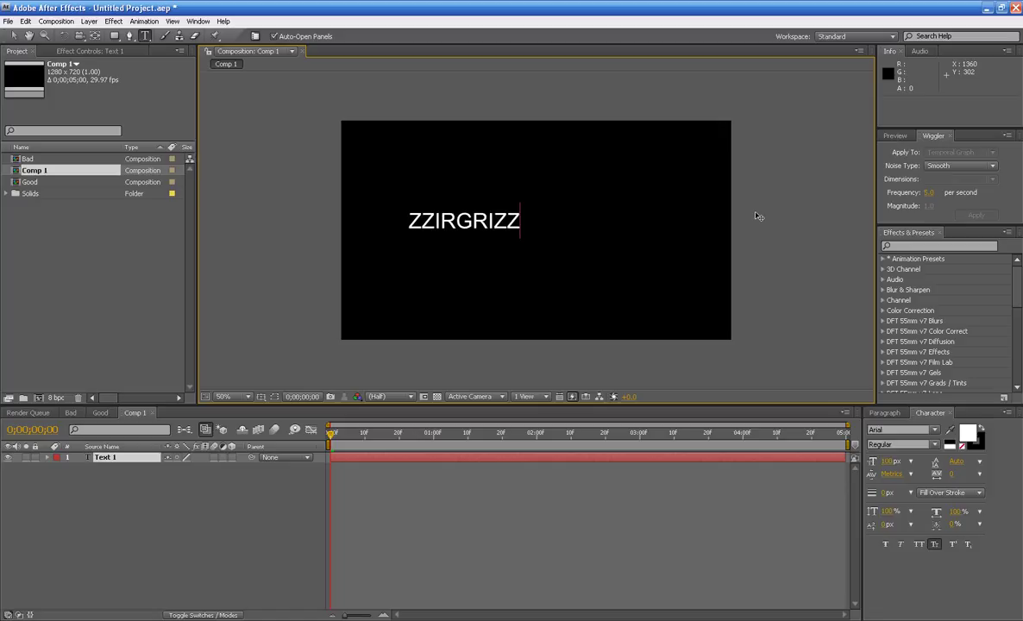
key("BackSpace")
key("ctrl+a")
key("BackSpace")
Step: Retype the trial text as zzirGrizz and apply Small Caps to it
left_click(937, 550)
type("zzirGrizz")
key("ctrl+a")
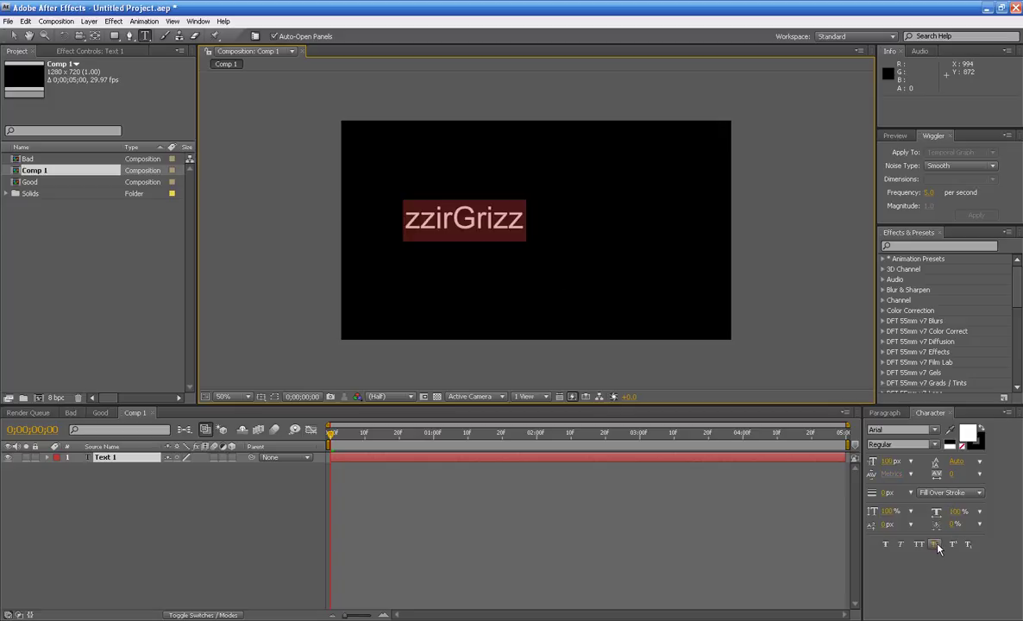
left_click(937, 546)
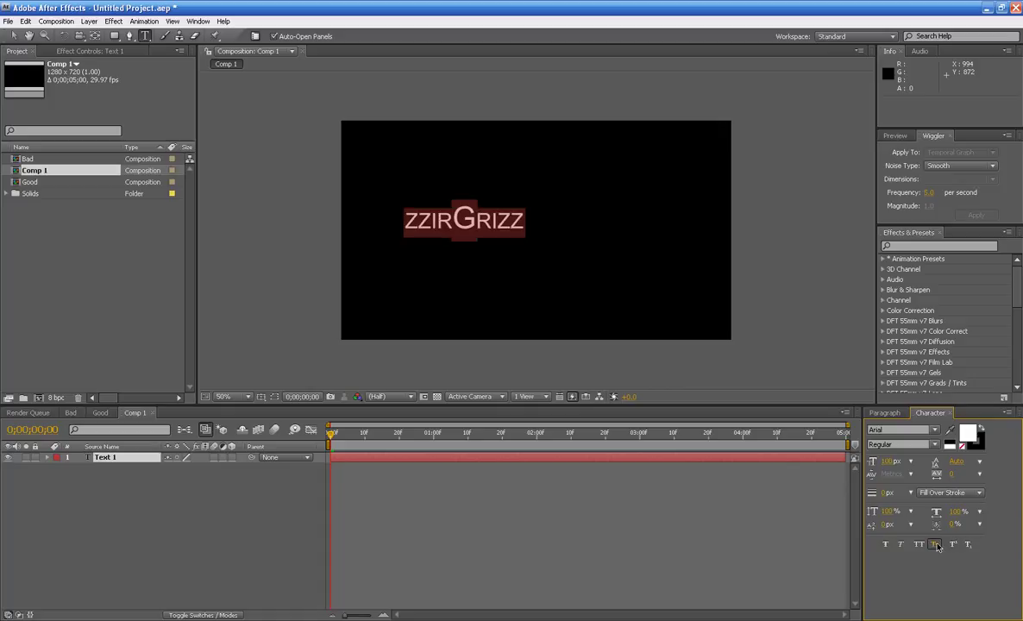
Step: Delete the trial zzirGrizz text layer and reopen the font list
left_click(110, 469)
left_click(123, 458)
key("Delete")
left_click(934, 429)
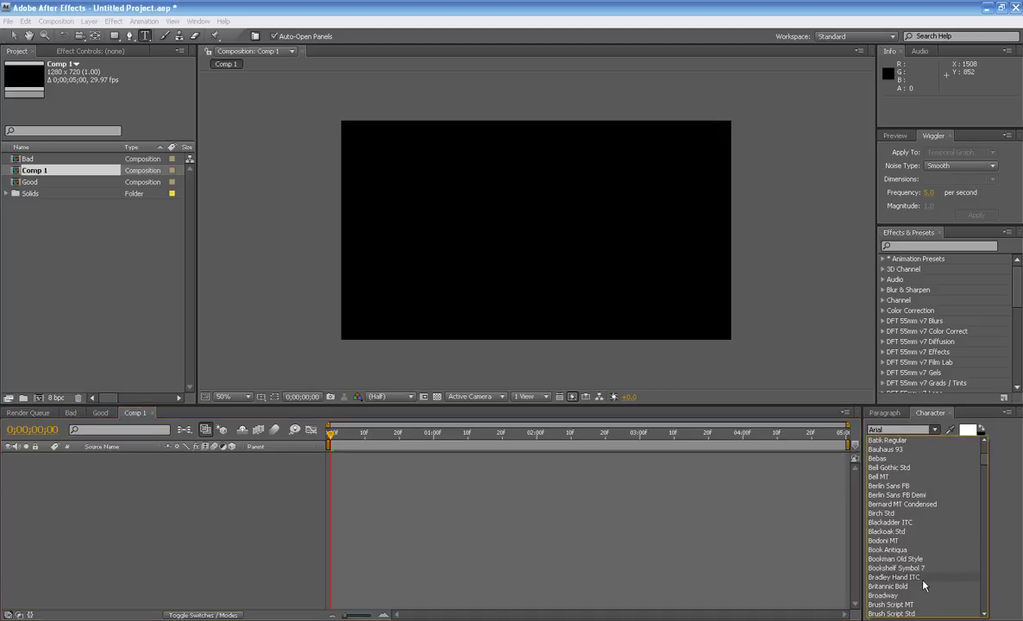
Step: Pick BankGothic Md BT and type THE as a new text layer
scroll(921, 569, "down", 2)
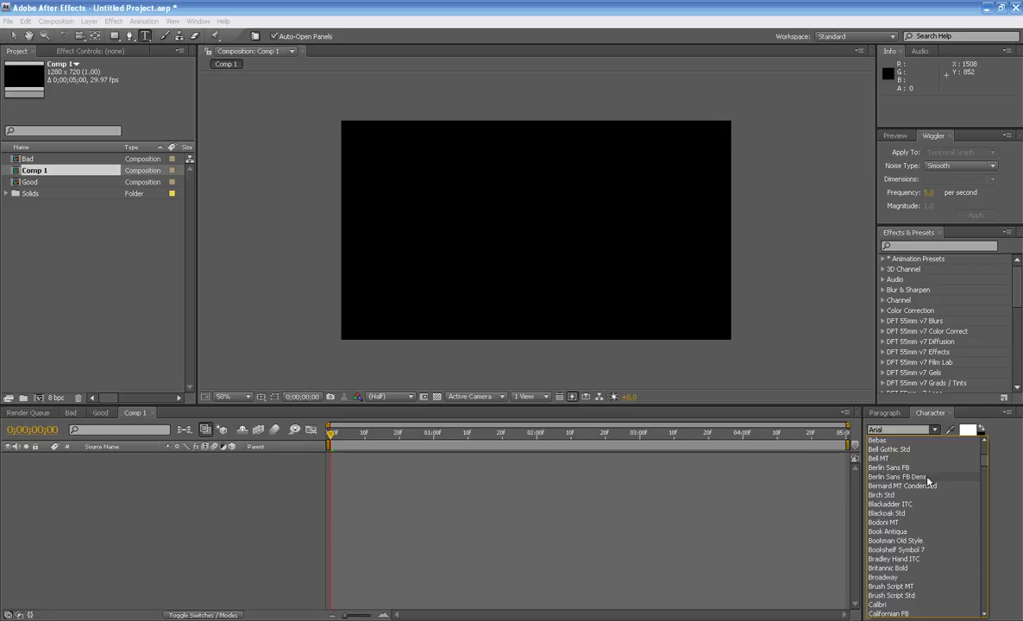
scroll(920, 483, "up", 2)
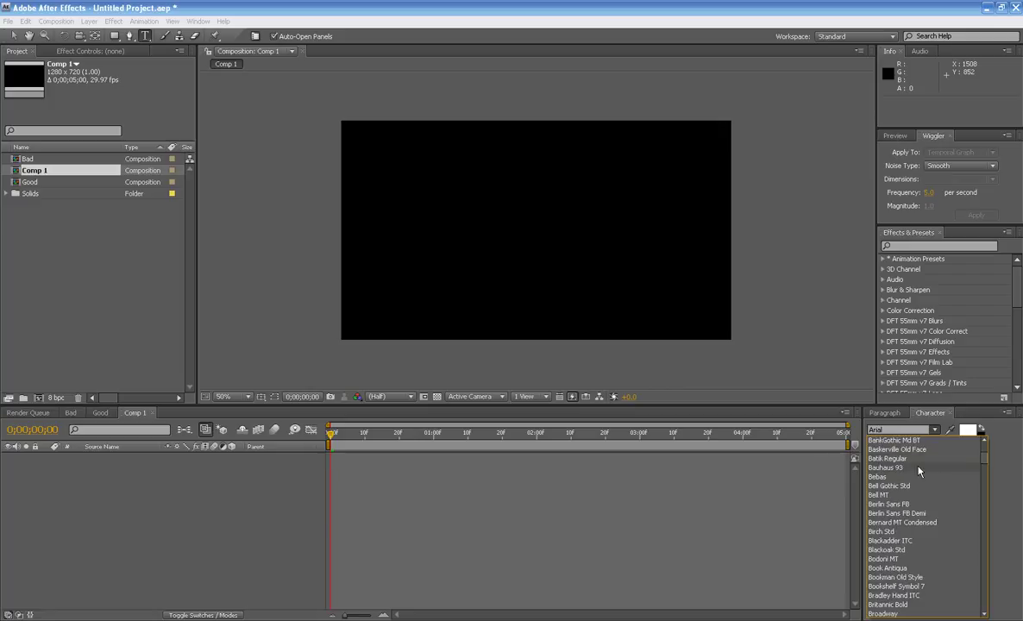
scroll(914, 466, "up", 1)
left_click(910, 463)
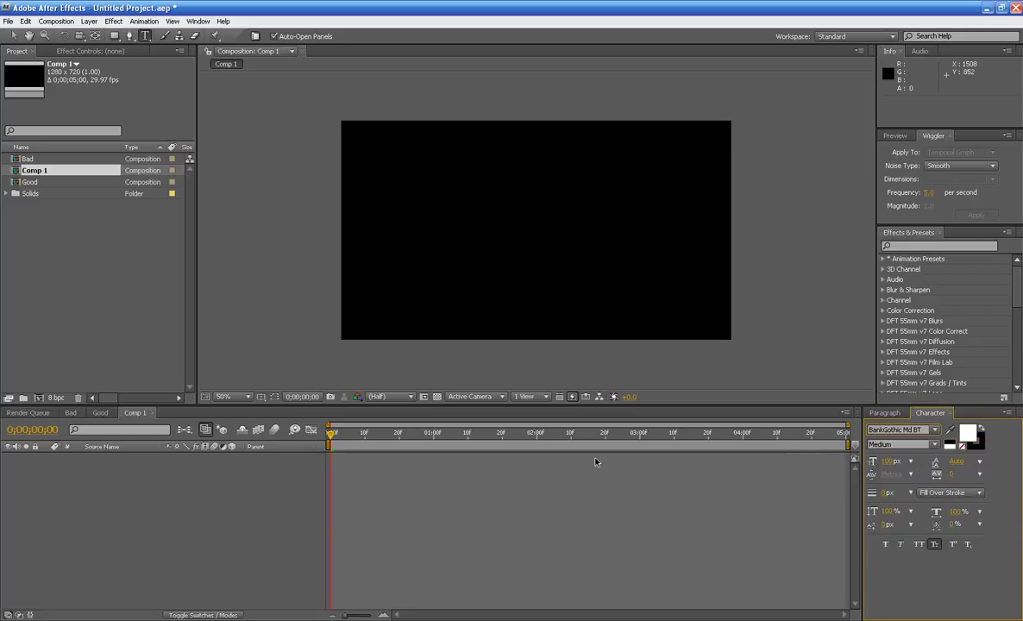
key("slash")
key("comma")
key("comma")
left_click(517, 211)
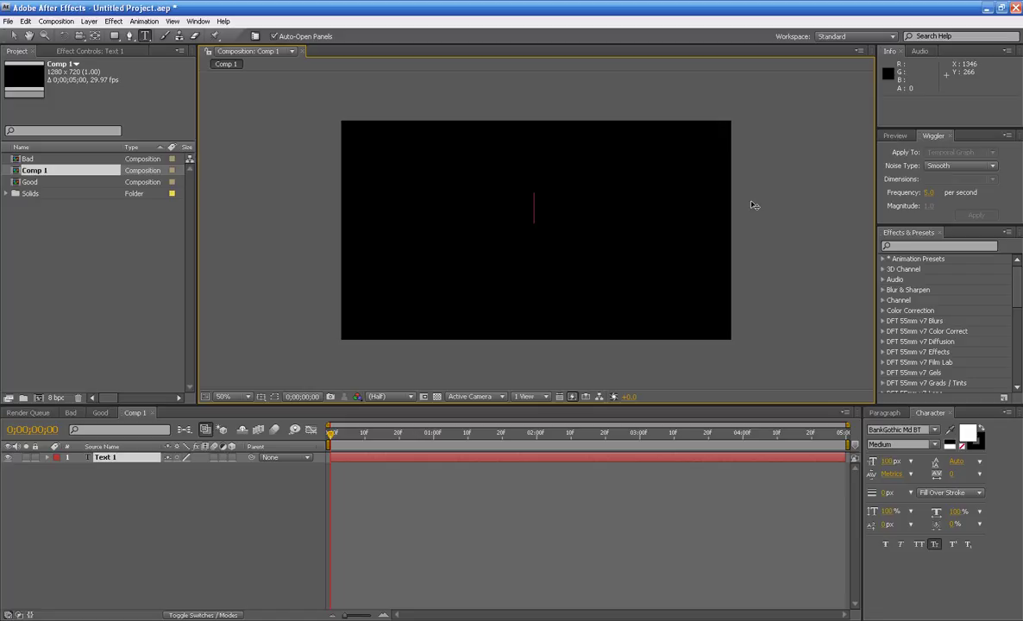
type("THE")
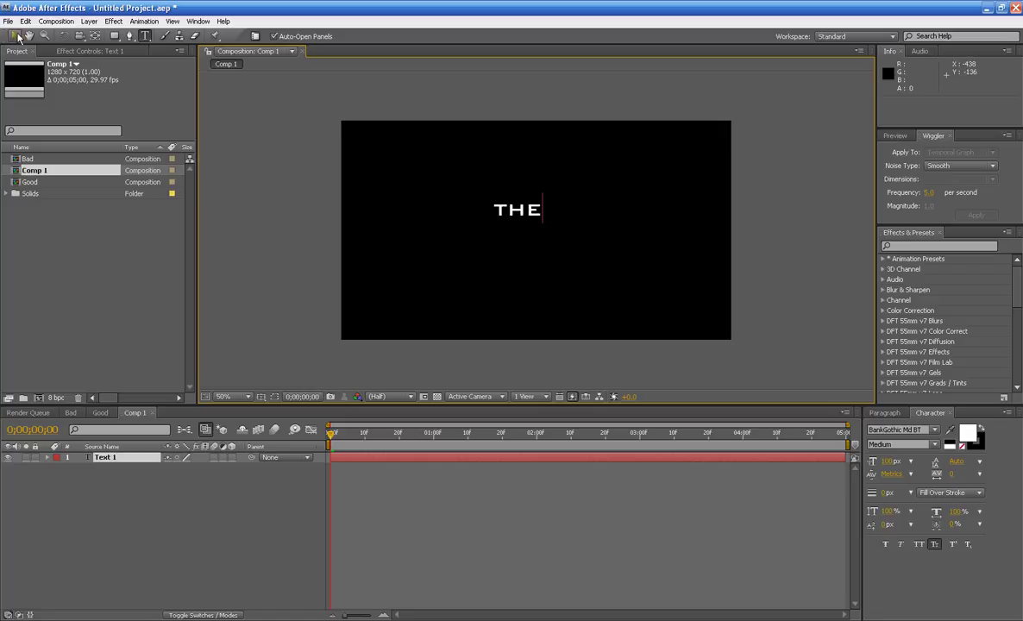
key("KP_Enter")
Step: Add RapetagE as a second line below and nudge THE closer above it
left_click(497, 250)
type("Rape")
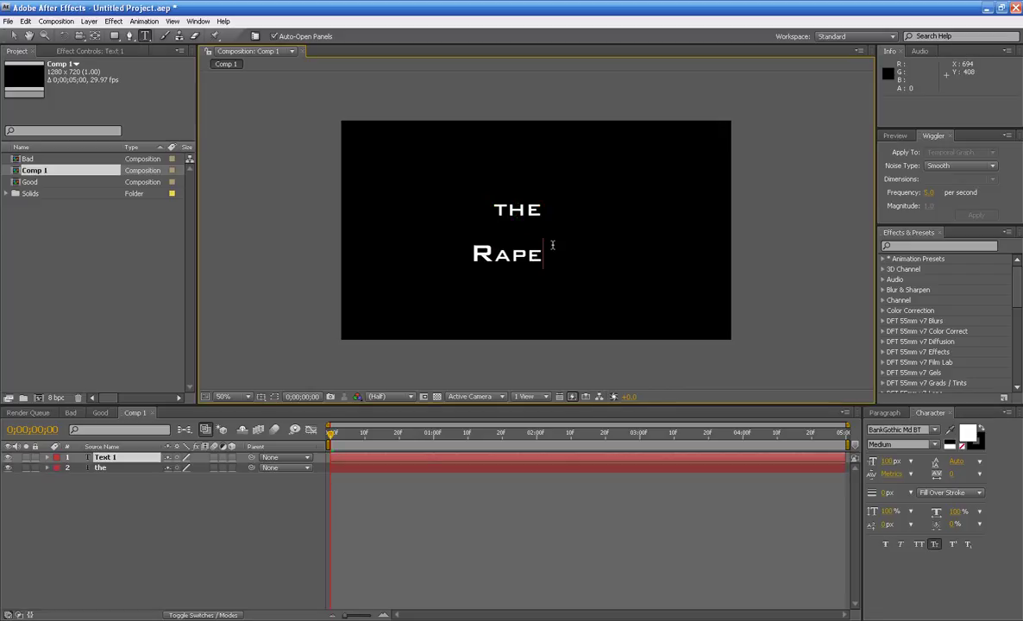
type("tagE")
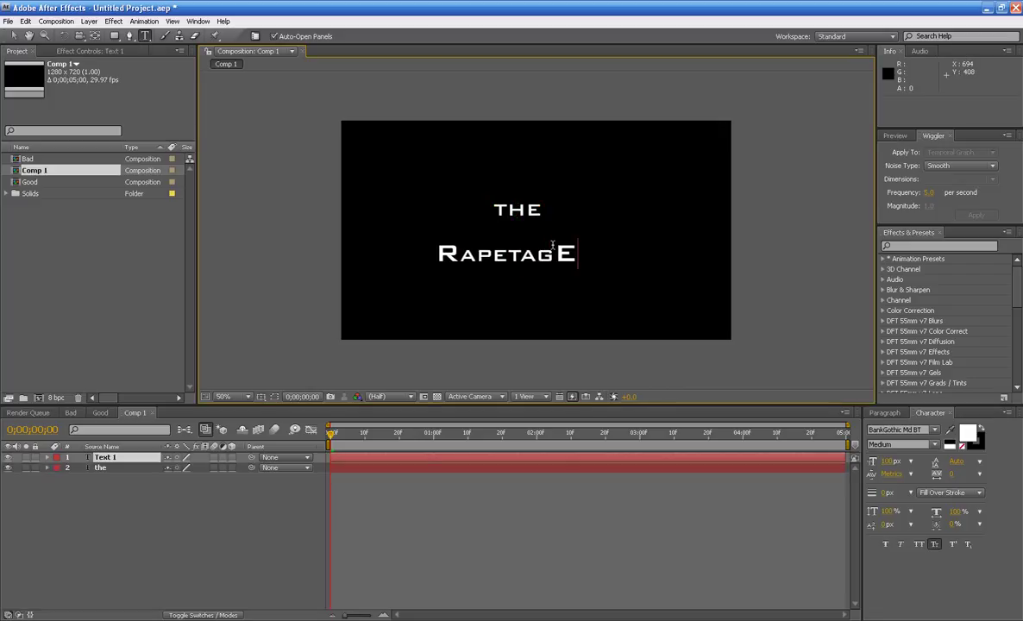
left_click_drag(576, 254, 562, 256)
left_click_drag(438, 253, 459, 254)
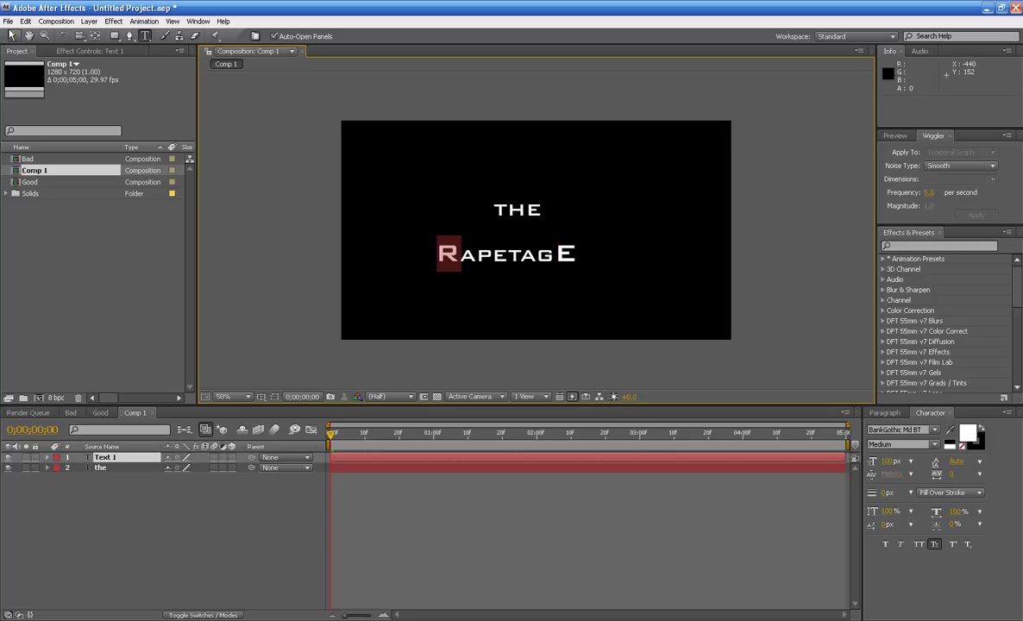
left_click(12, 36)
mouse_move(520, 222)
left_mouse_down()
mouse_move(516, 247)
mouse_move(523, 241)
left_mouse_up()
Step: Retype the final letter of RapetagE as a capital E
key("slash")
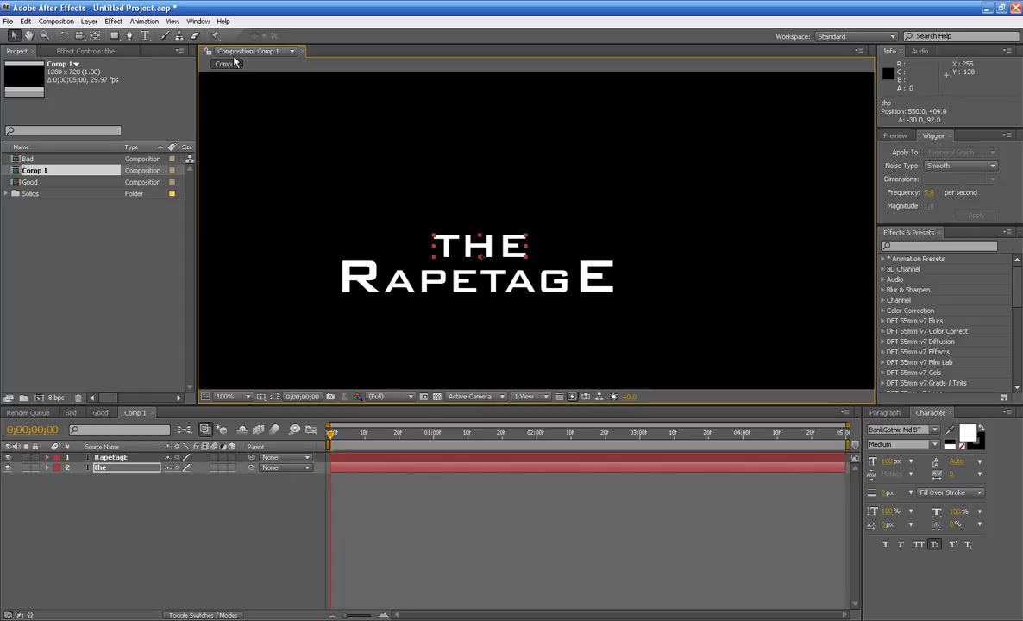
left_click(144, 35)
left_click(585, 270)
key("shift+Left")
type("e")
key("shift+Left")
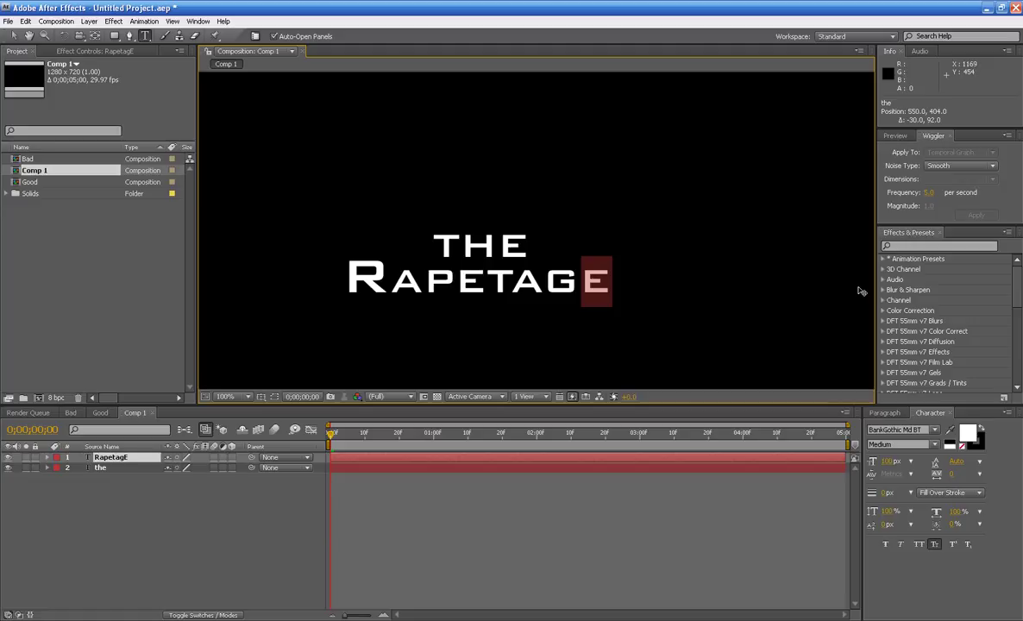
type("E")
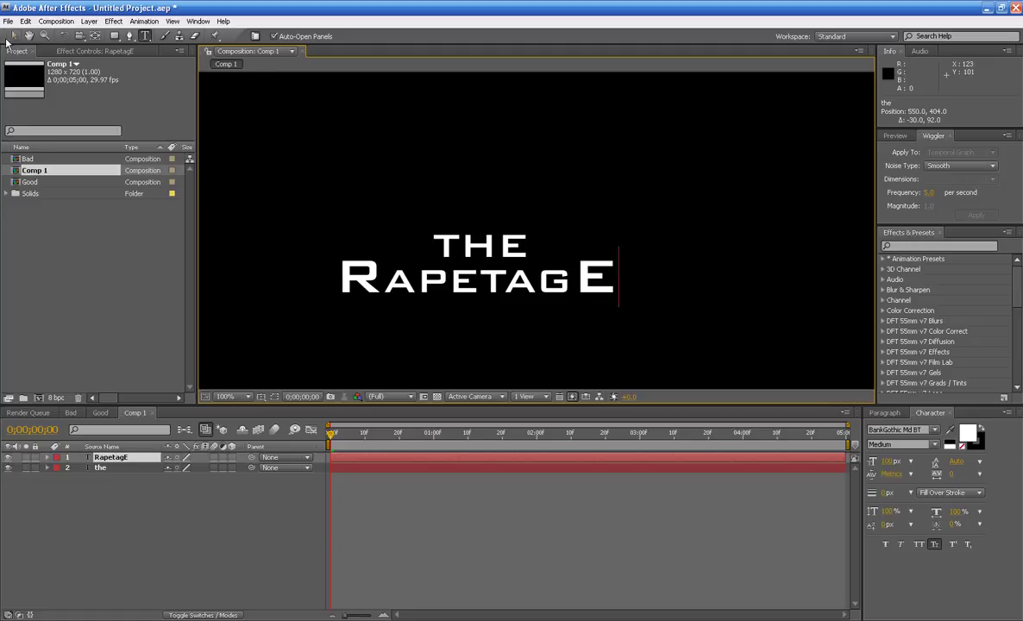
left_click(14, 36)
Step: Show title-safe margins and drag THE and RapetagE to centre the title, then compare with Good
scroll(543, 216, "down", 2)
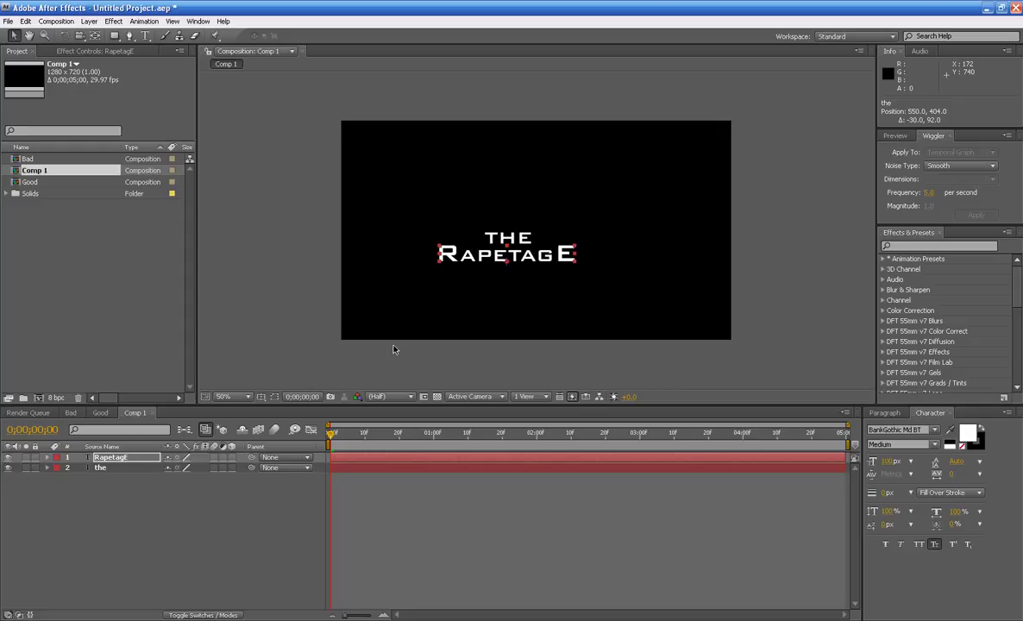
key("apostrophe")
key("slash")
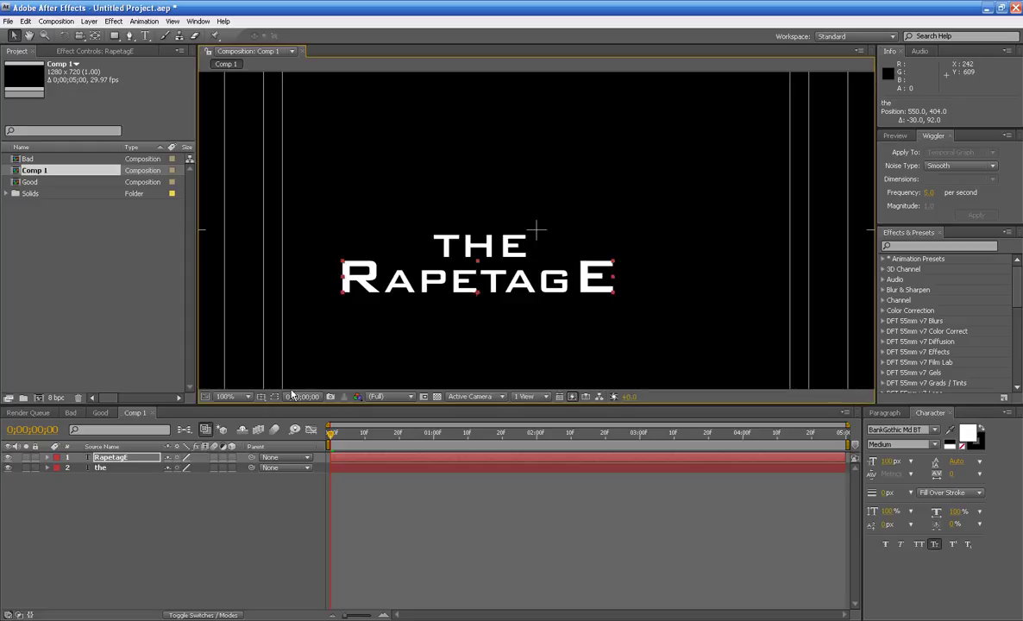
left_click(274, 396)
left_click(249, 374)
left_click_drag(479, 249, 535, 224)
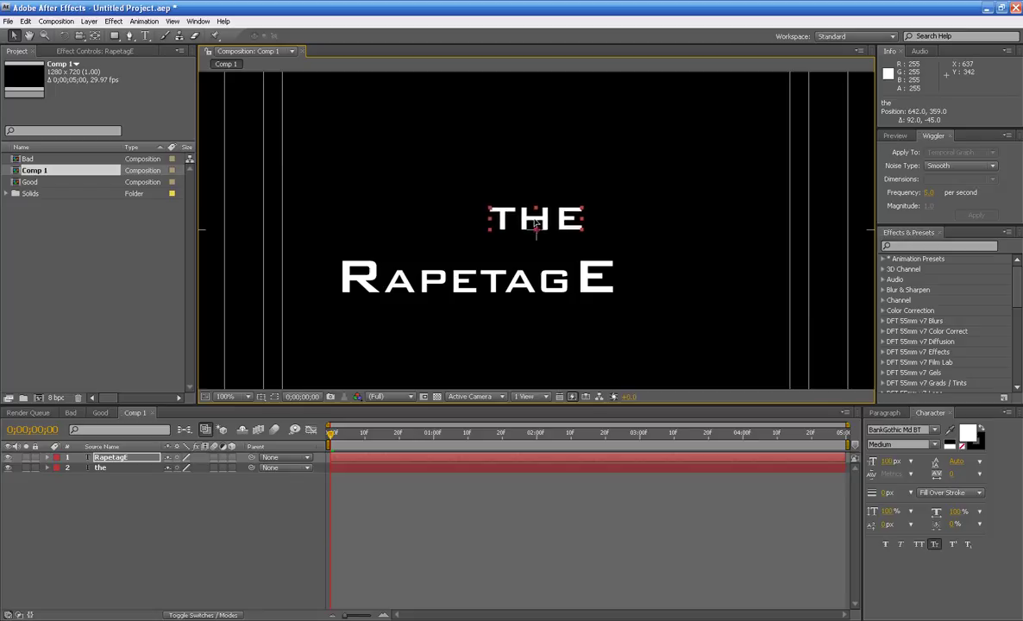
left_click_drag(518, 289, 576, 259)
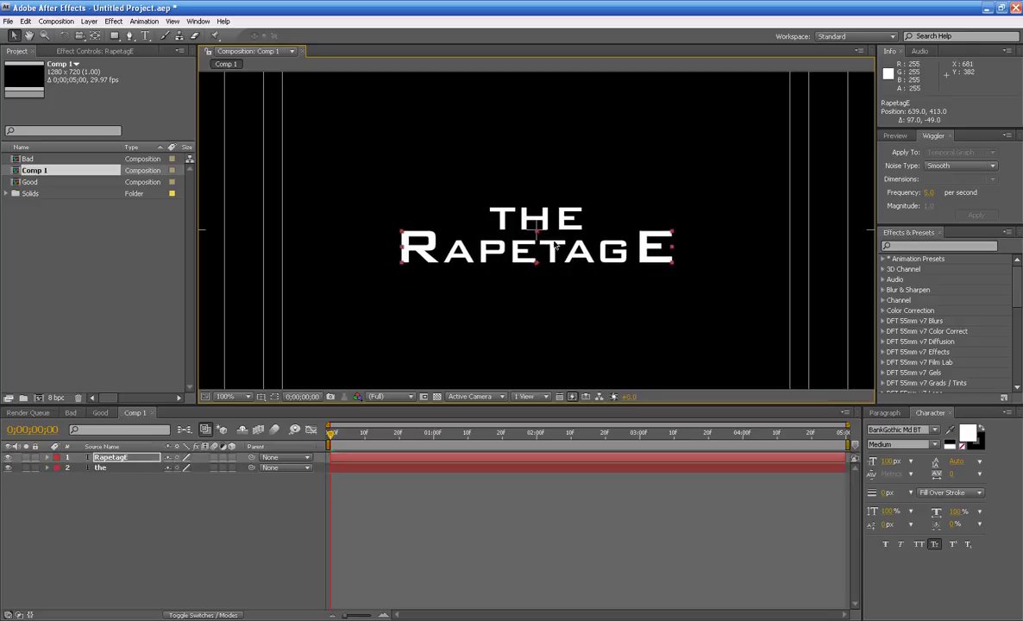
left_click(261, 316)
left_click(101, 413)
scroll(518, 298, "down", 1)
scroll(466, 294, "up", 1)
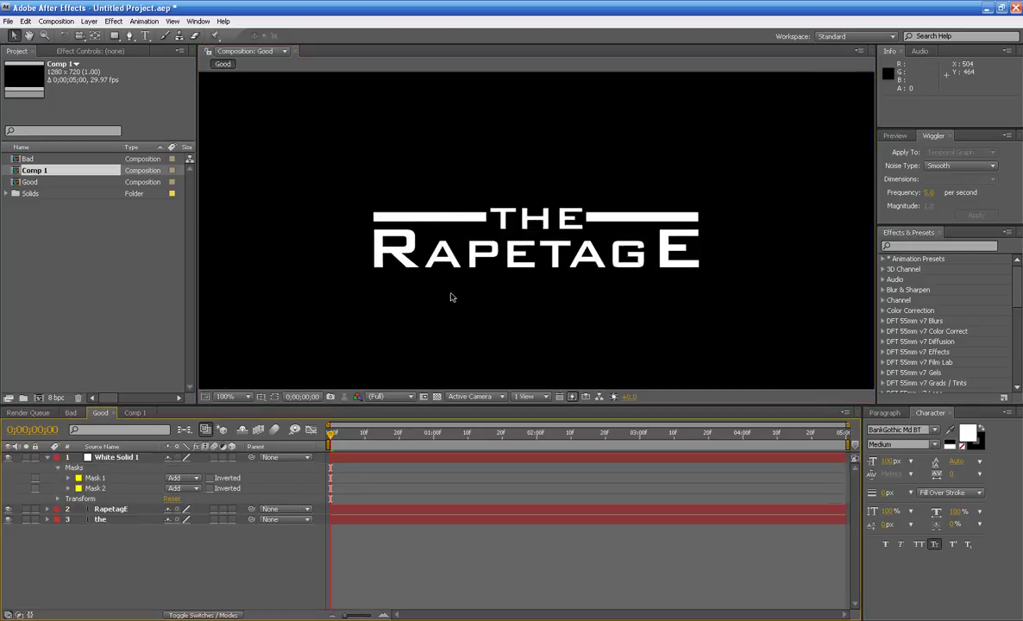
left_click(133, 413)
scroll(336, 286, "down", 2)
scroll(336, 285, "up", 2)
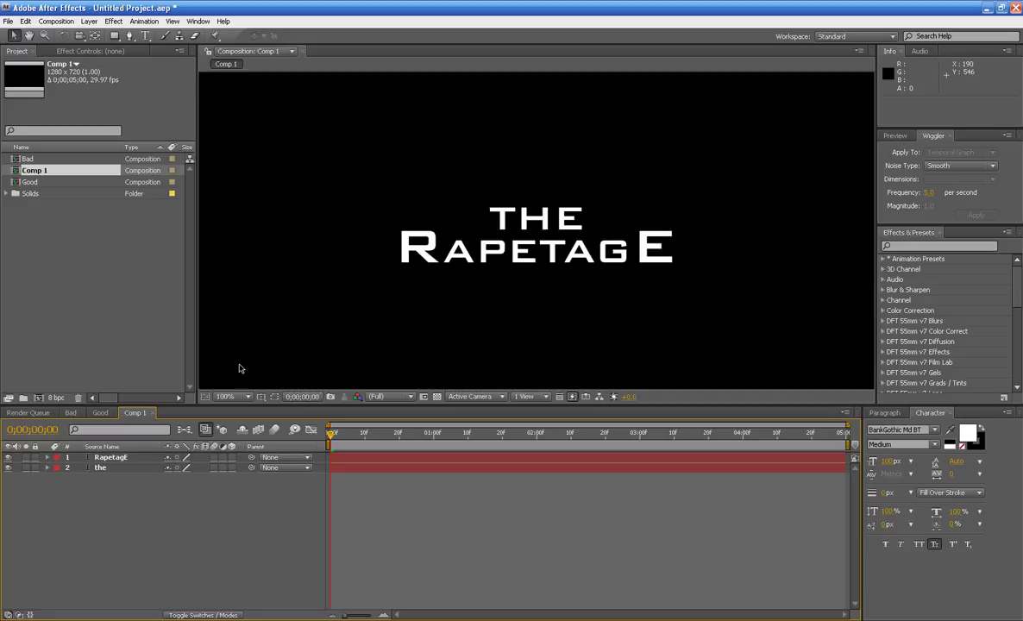
Step: Turn on rulers around the Comp 1 view
left_click(263, 401)
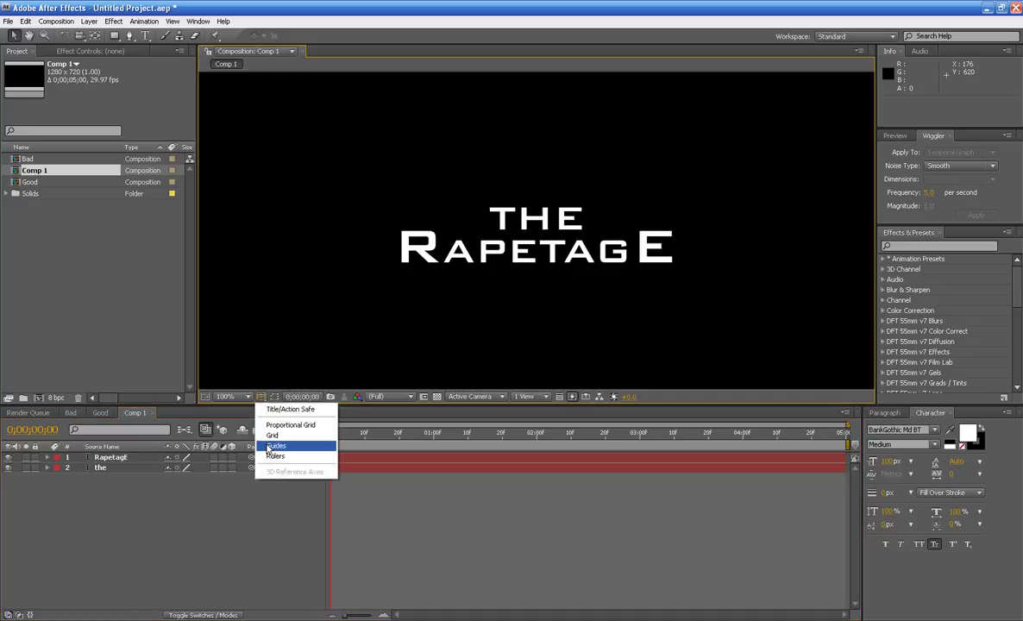
left_click(262, 420)
left_click(263, 403)
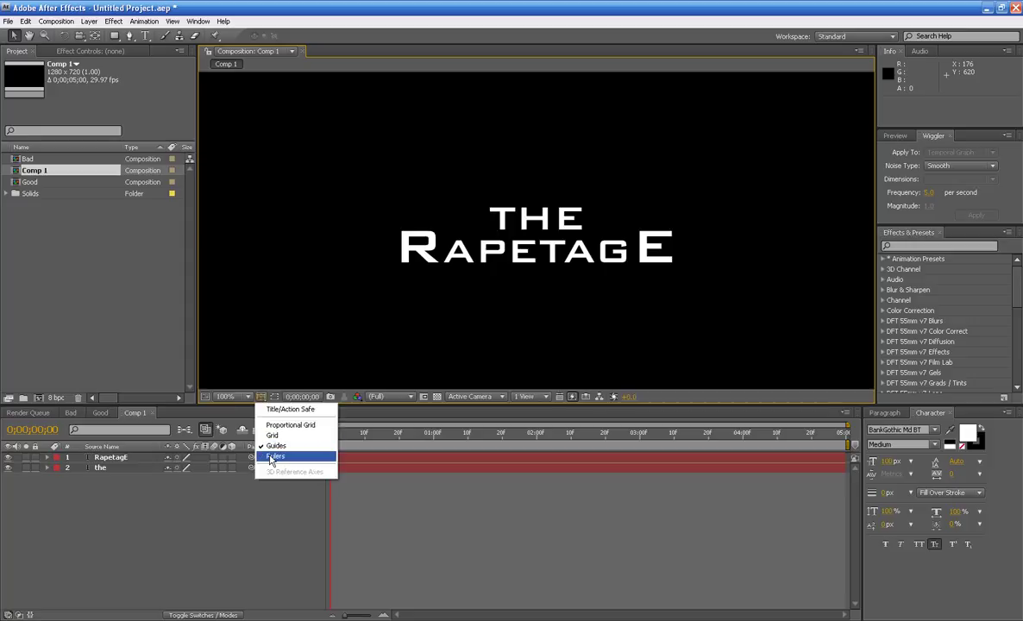
left_click(276, 456)
left_click(263, 403)
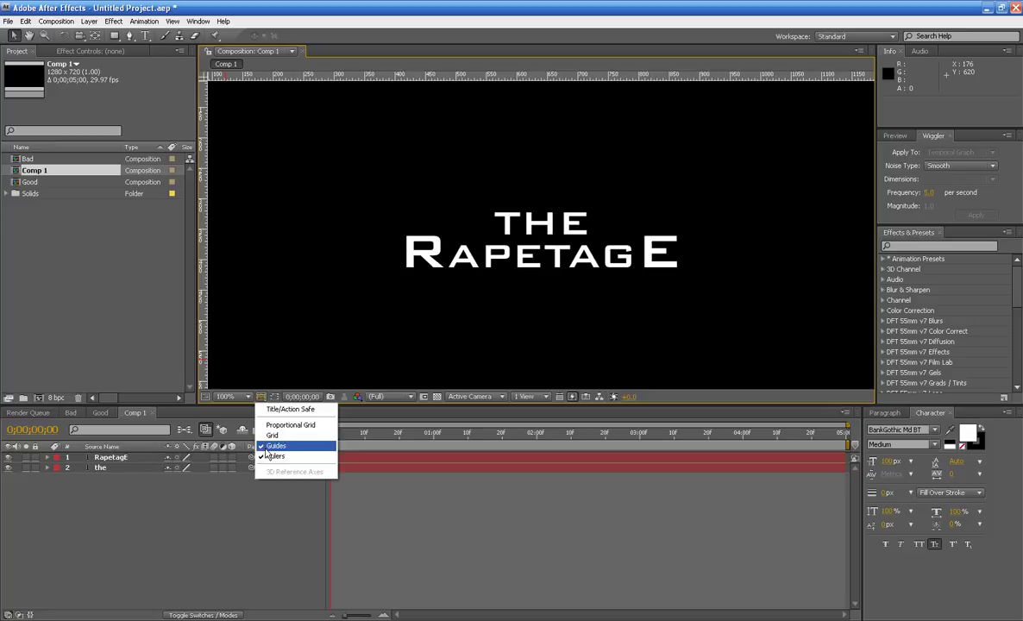
left_click(256, 508)
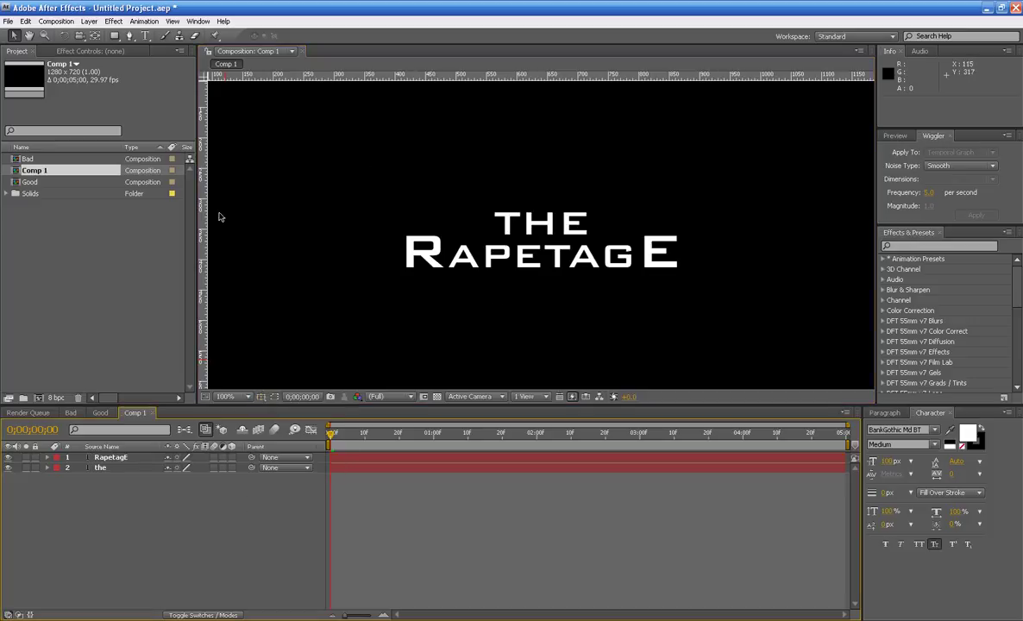
Step: Drag out vertical guides at the title edges and beside THE (560, 718), plus two horizontal guides
left_click_drag(205, 218, 406, 220)
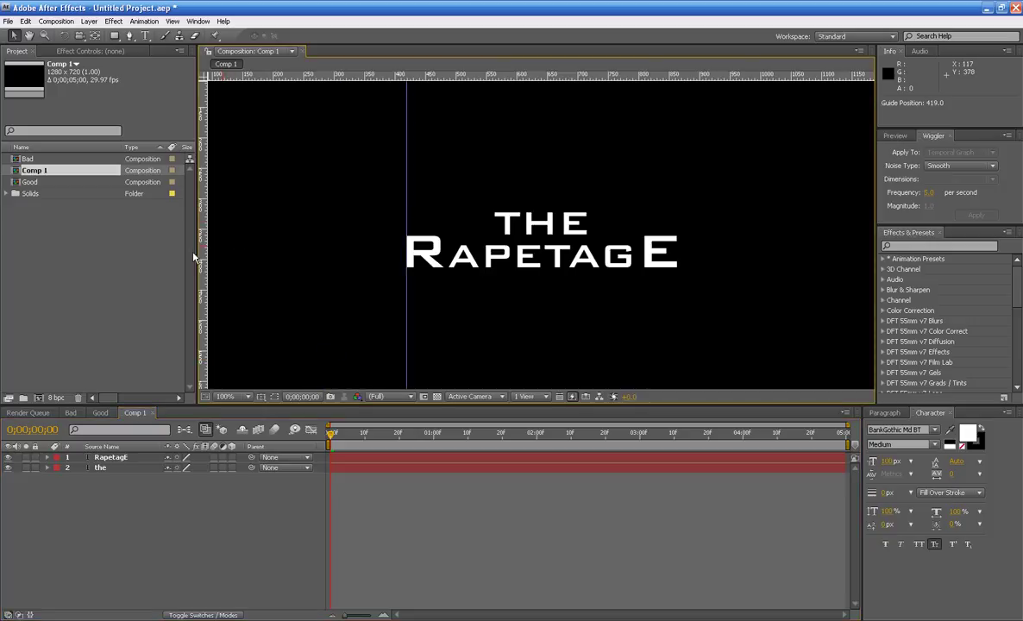
left_click_drag(201, 221, 676, 221)
left_click_drag(513, 77, 508, 229)
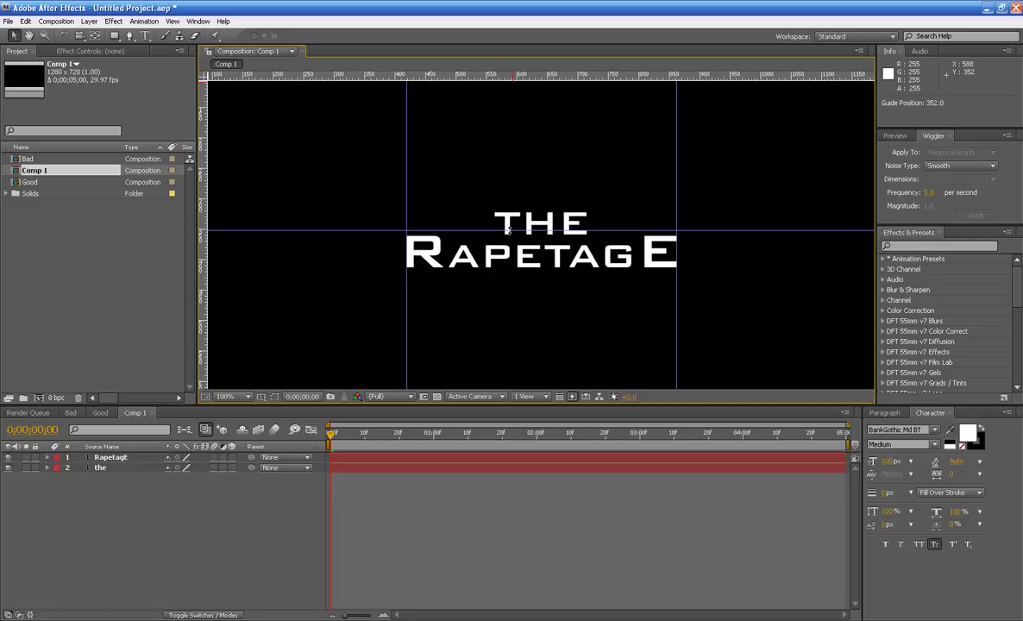
left_click_drag(466, 76, 506, 222)
left_click_drag(204, 179, 492, 181)
left_click_drag(202, 197, 588, 188)
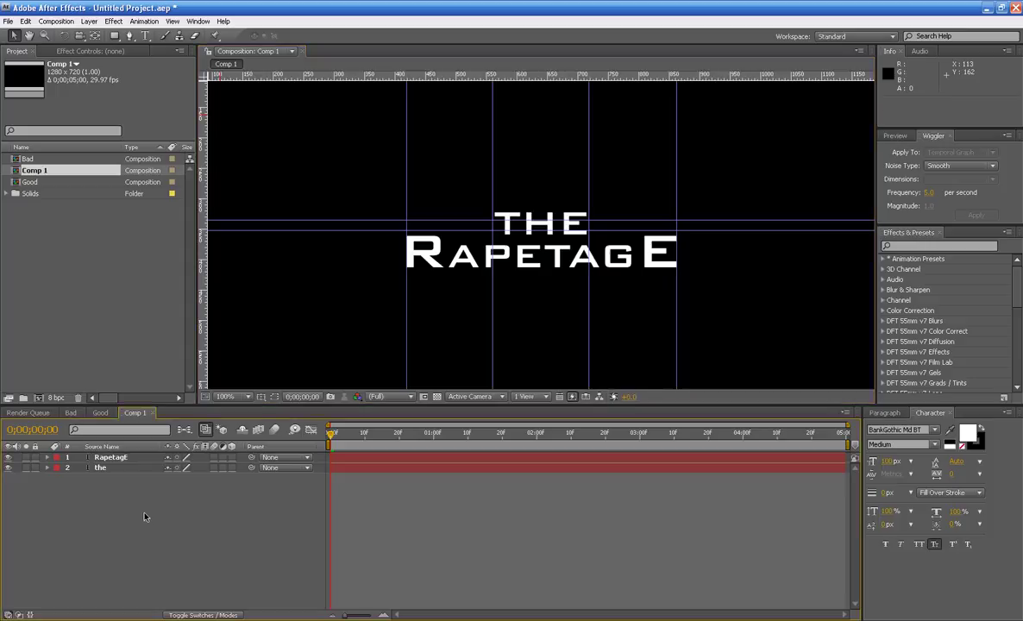
Step: Add a 1280×720 White Solid 2 layer and hide it
key("ctrl+y")
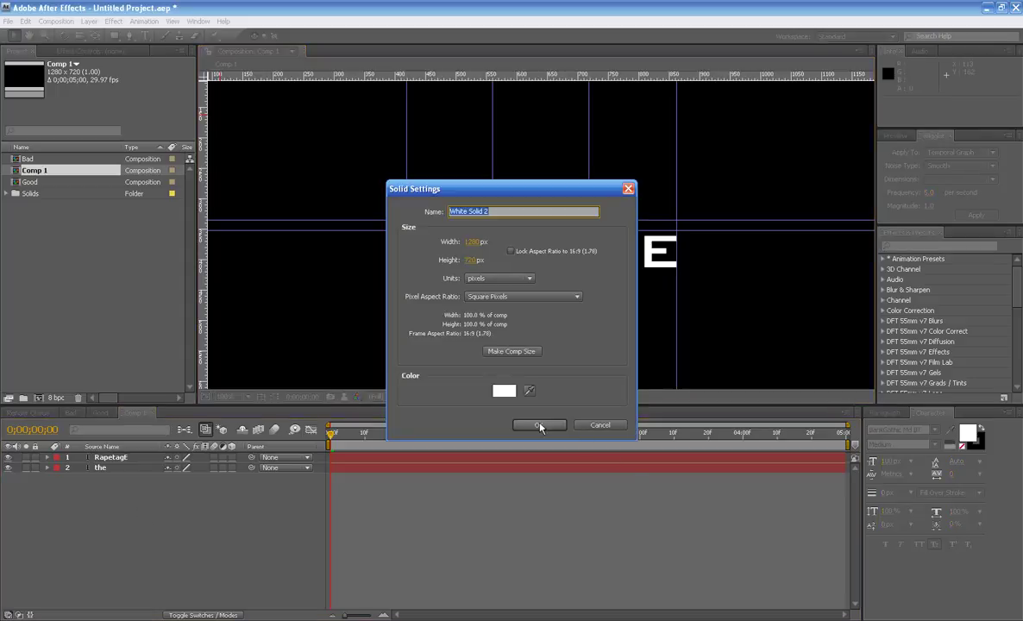
left_click(538, 426)
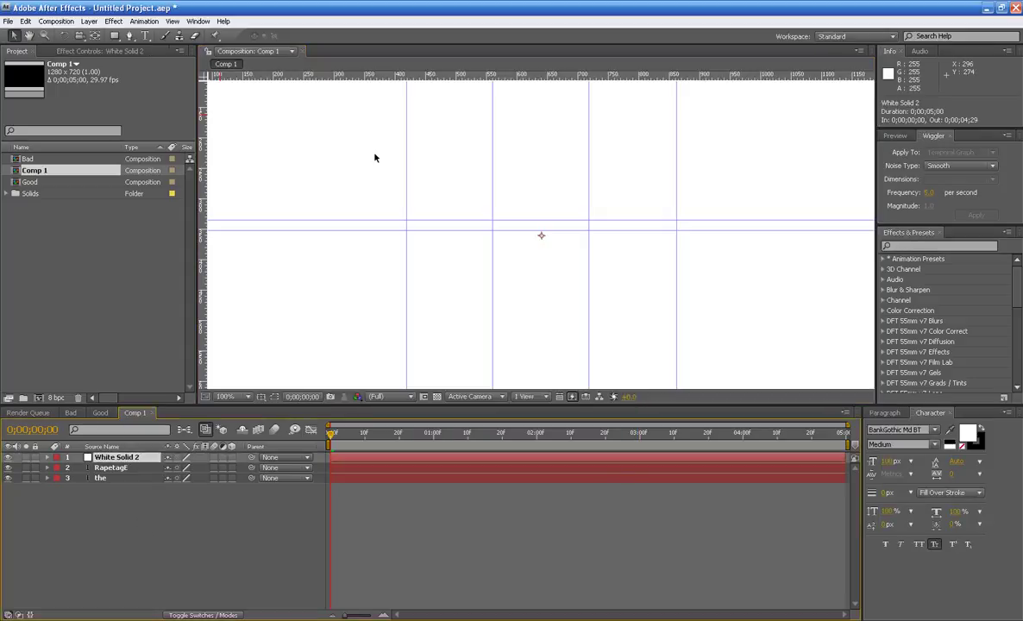
left_click(9, 457)
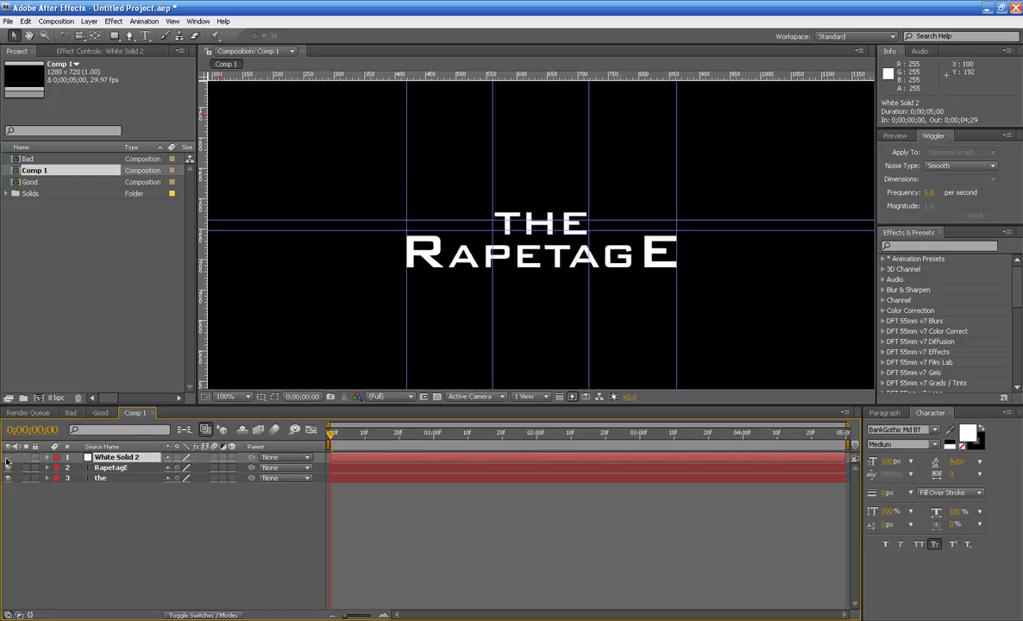
Step: Draw two rectangle masks on White Solid 2 either side of THE, then turn guides off
left_click(113, 36)
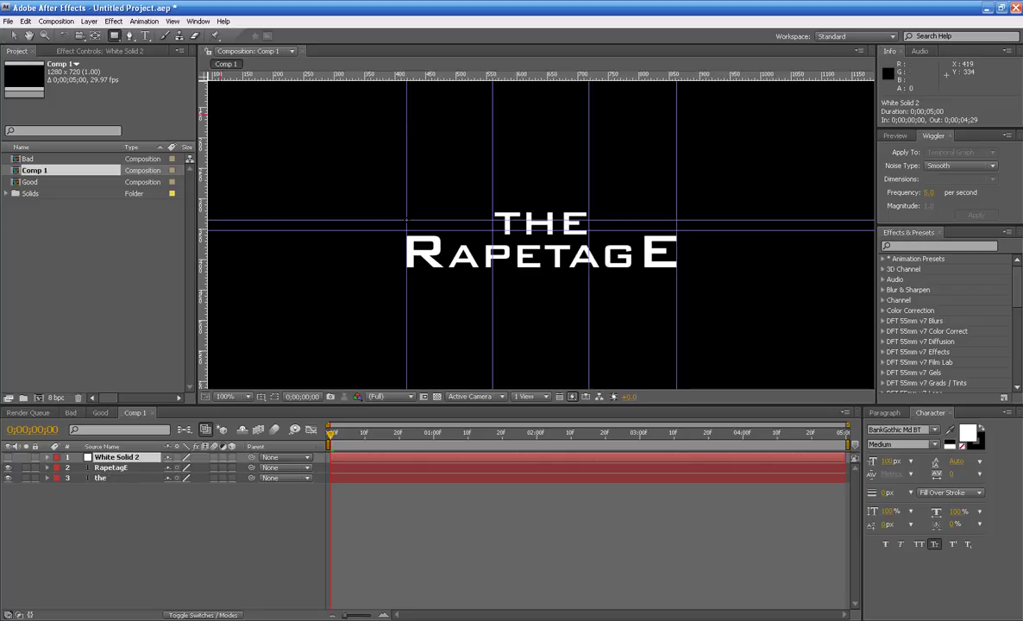
left_click_drag(407, 220, 492, 230)
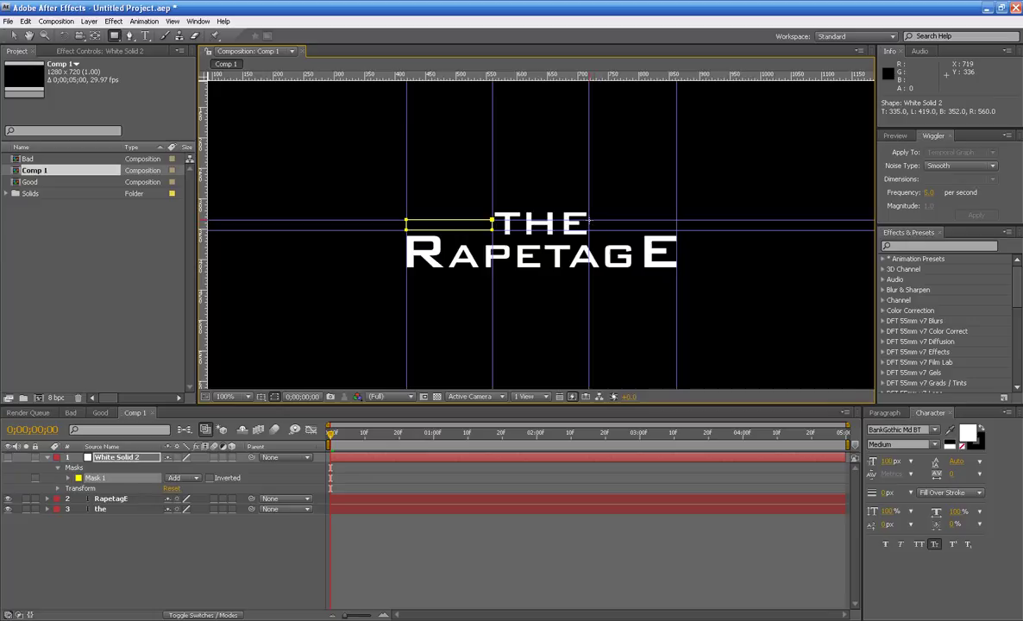
left_click_drag(614, 228, 676, 231)
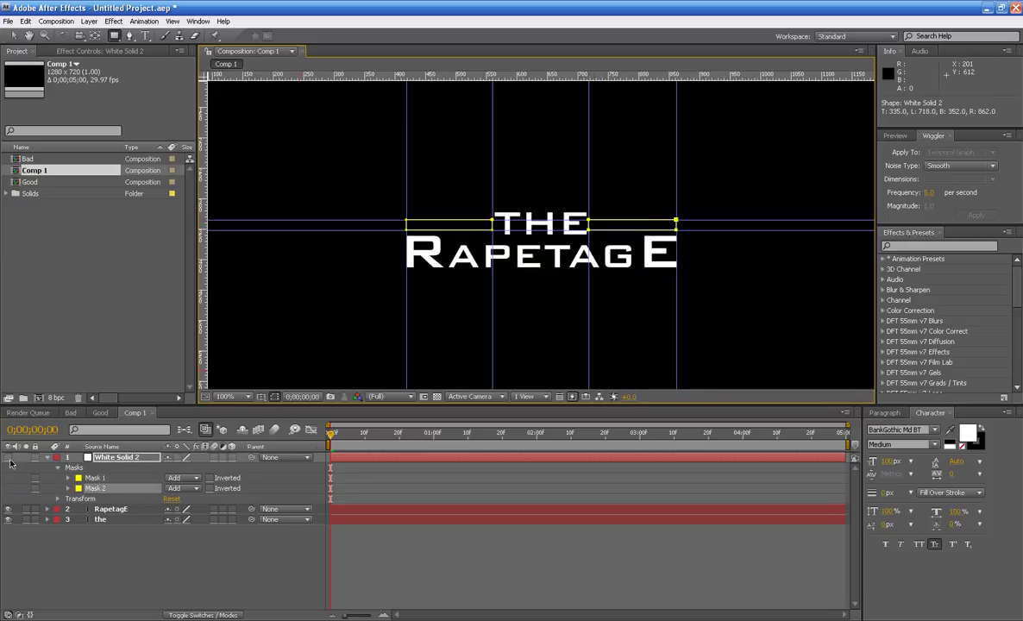
left_click(259, 552)
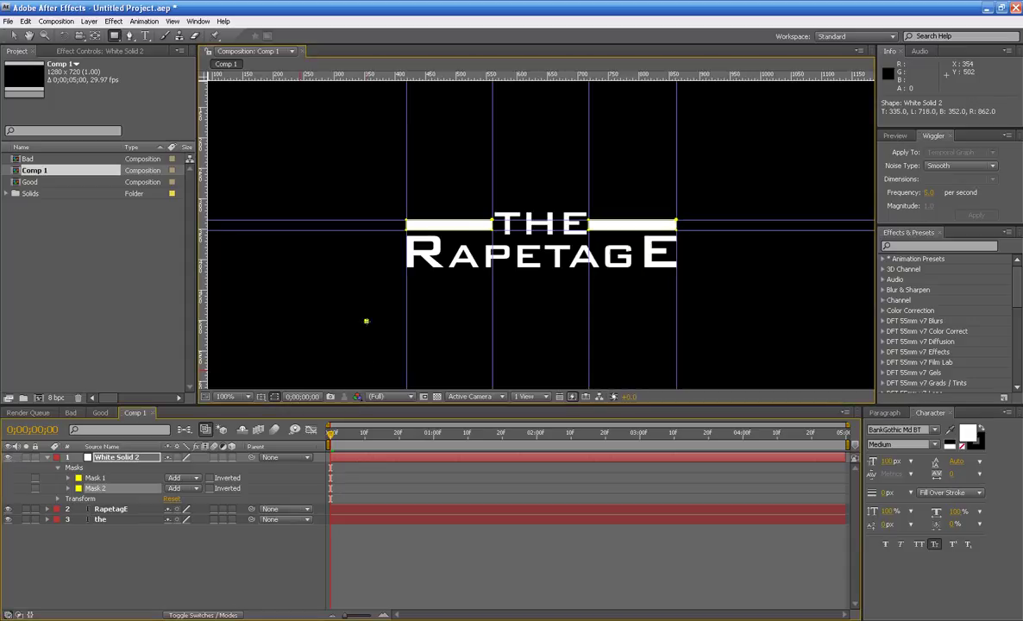
left_click(121, 559)
left_click(261, 397)
left_click(274, 445)
Step: Turn off the rulers and return to the Selection tool
left_click(260, 397)
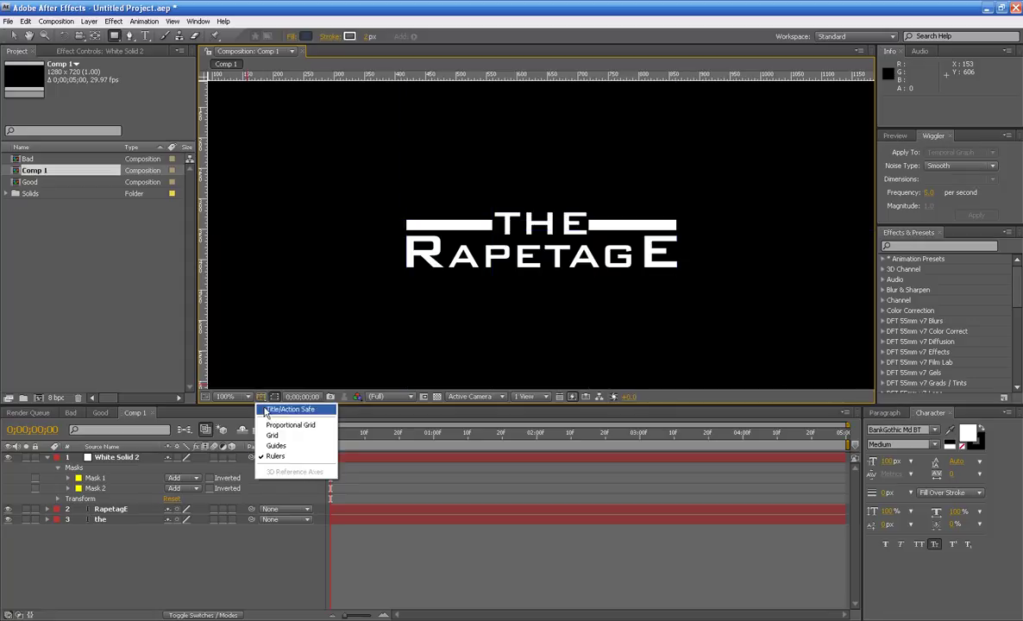
left_click(278, 455)
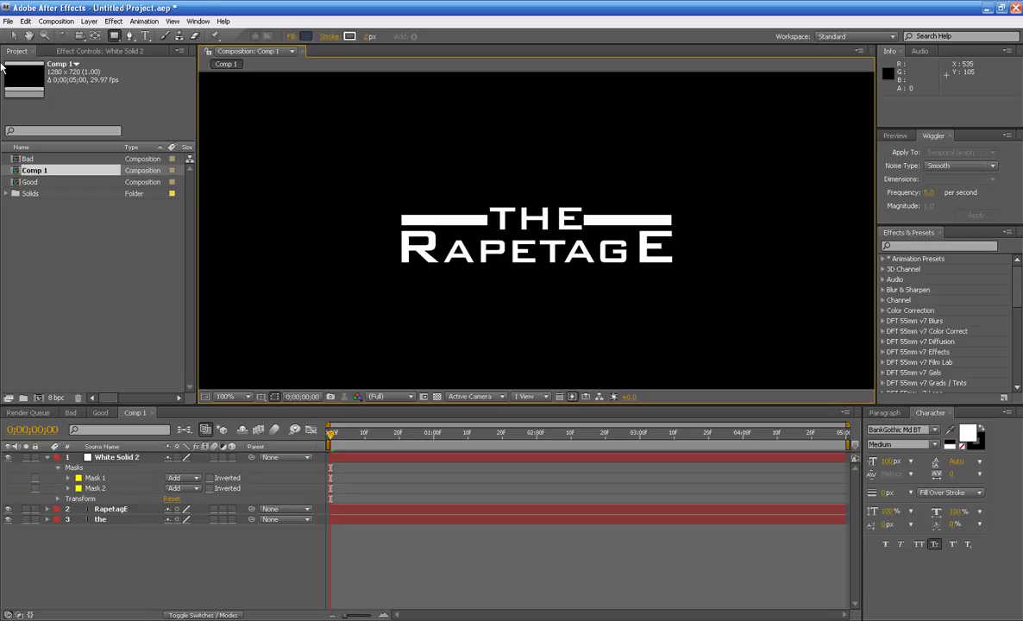
left_click(13, 36)
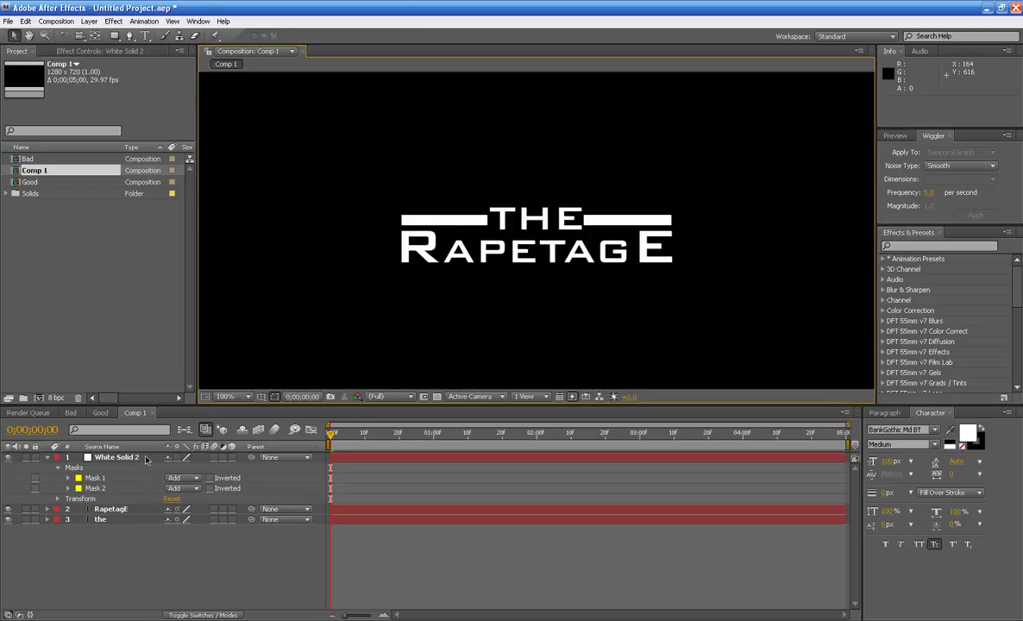
Step: Squash White Solid 2's bars to a thinner height and nudge them up beside THE
double_click(146, 459)
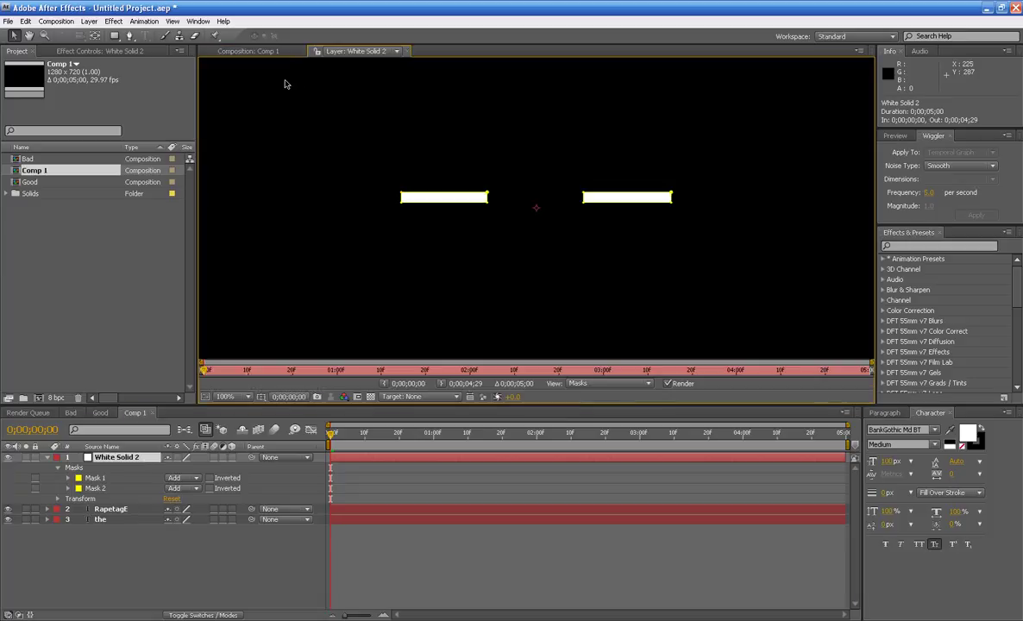
left_click(408, 54)
key("Up")
key("Up")
key("Up")
key("Up")
key("Up")
key("Up")
key("Up")
key("Up")
key("Up")
key("Down")
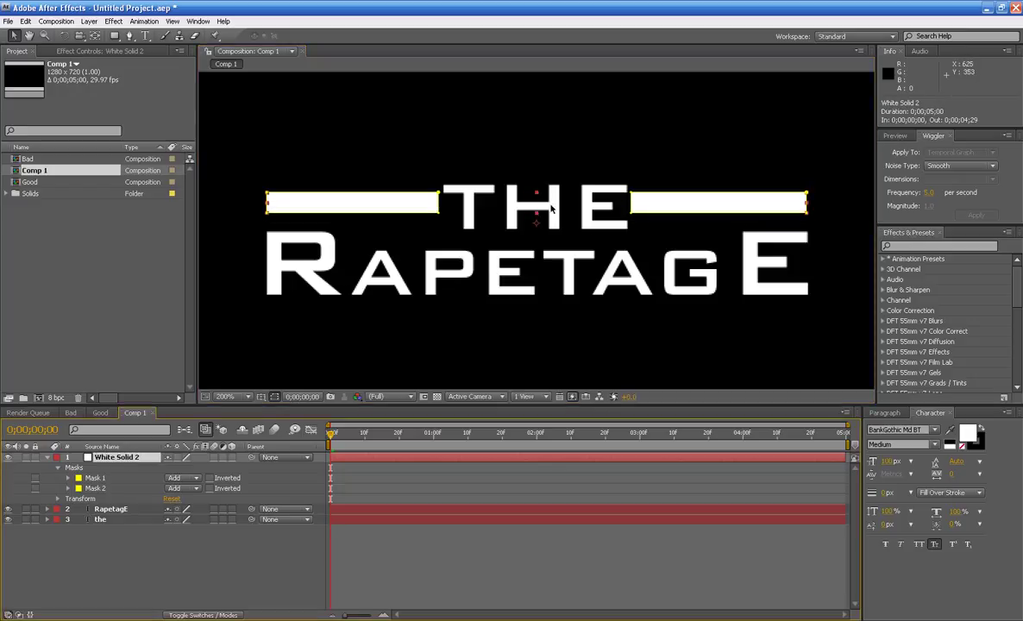
left_click_drag(536, 196, 536, 207)
key("Up")
key("Up")
key("Up")
key("Up")
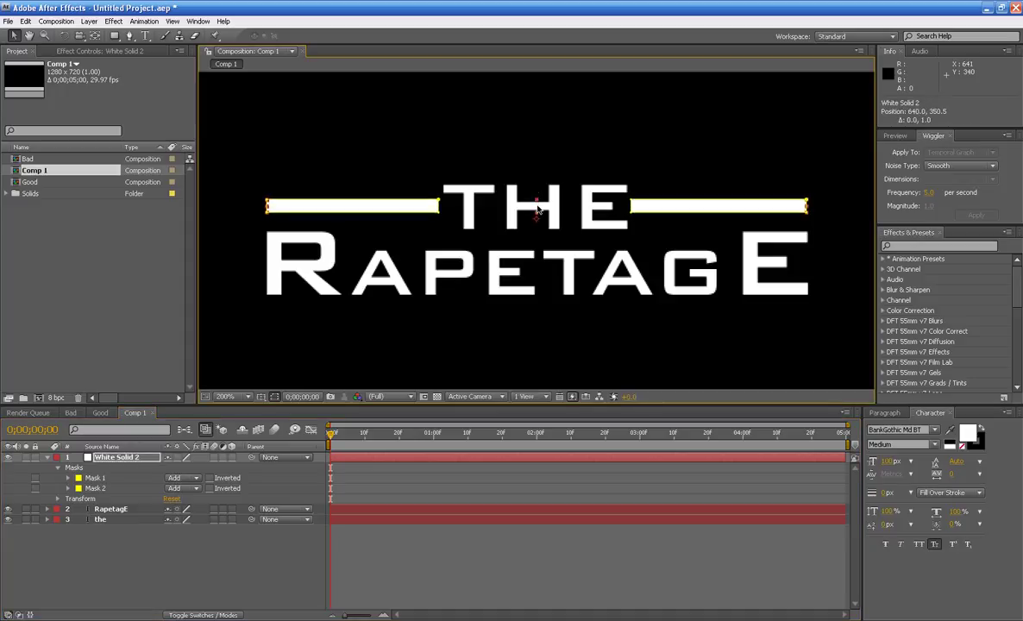
Step: Fine-tune the bars' height to about 86%, checking the whole title zoomed out
key("comma")
key("comma")
key("comma")
left_click(289, 301)
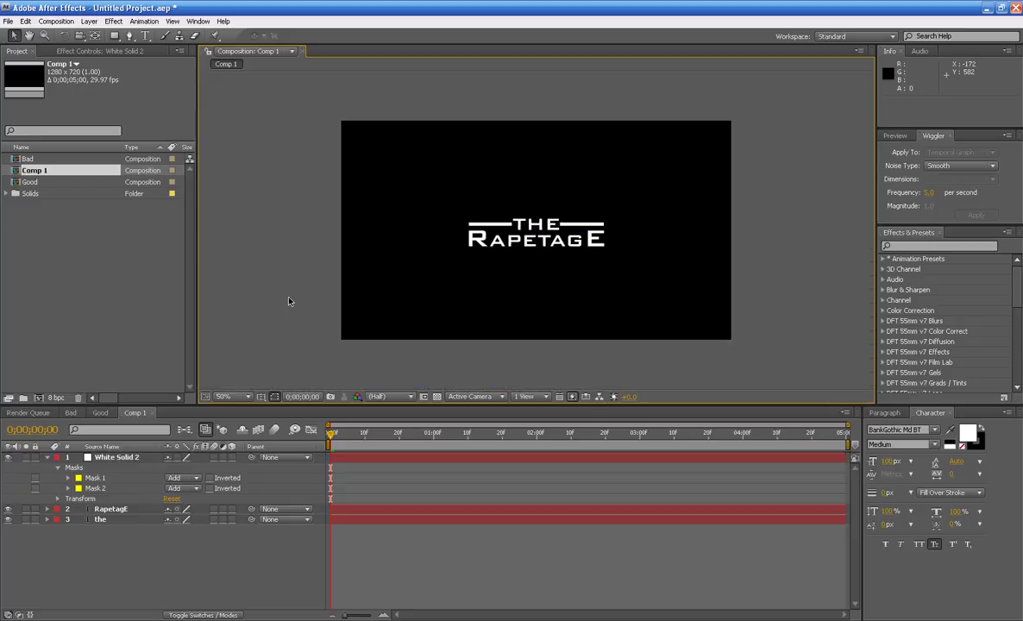
left_click(500, 226)
key("period")
key("period")
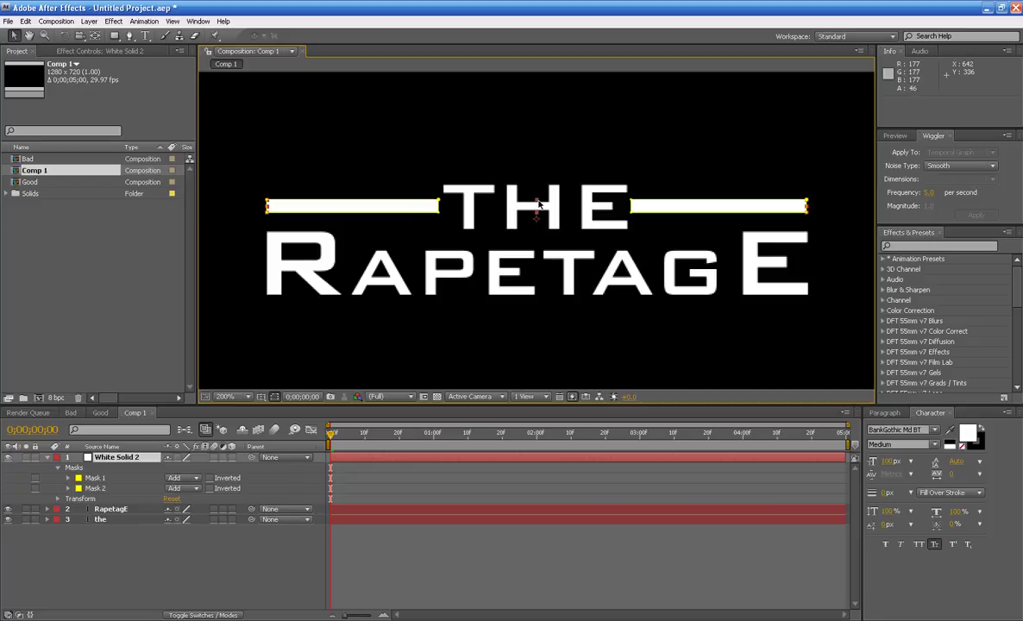
left_click_drag(539, 201, 539, 200)
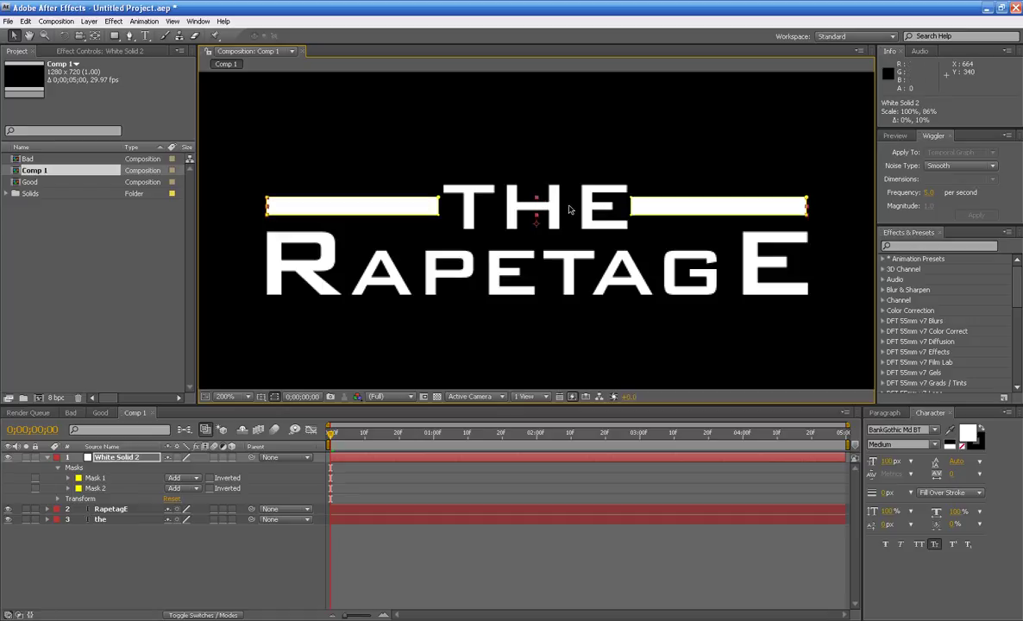
key("comma")
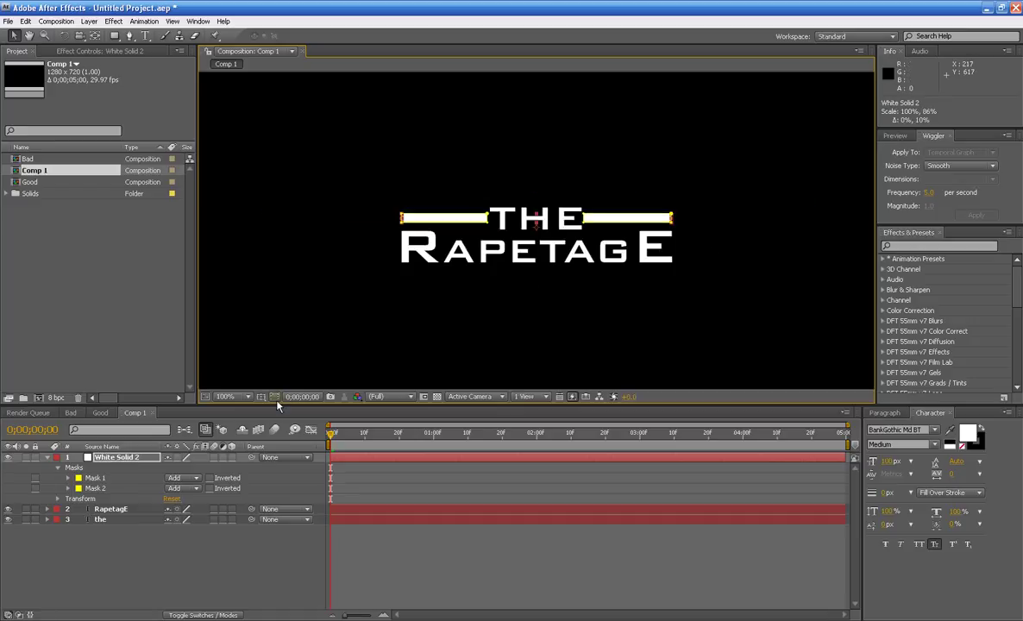
left_click(285, 338)
key("comma")
key("period")
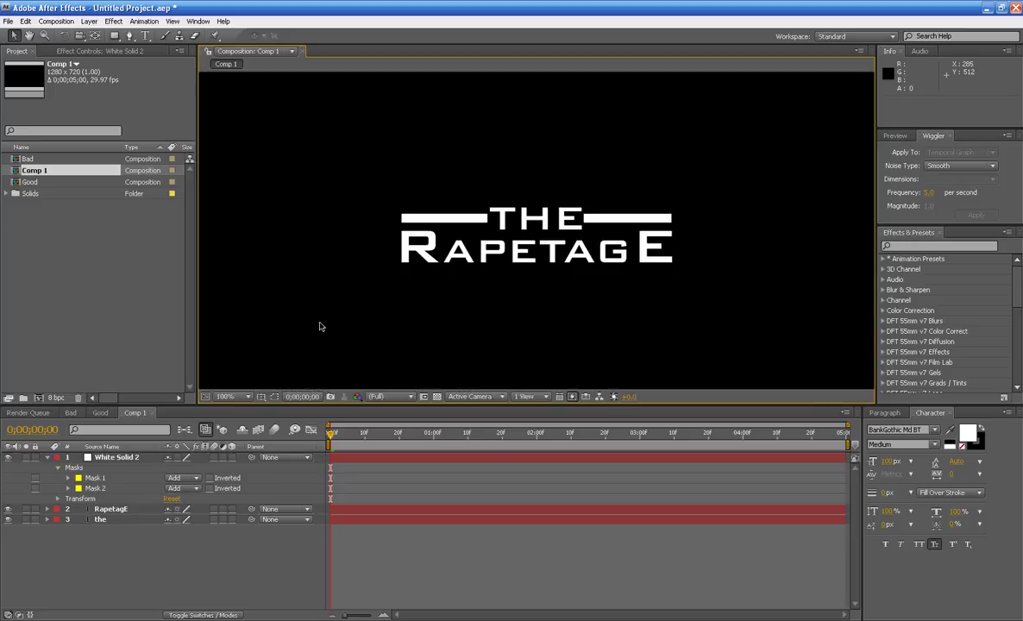
left_click(555, 215)
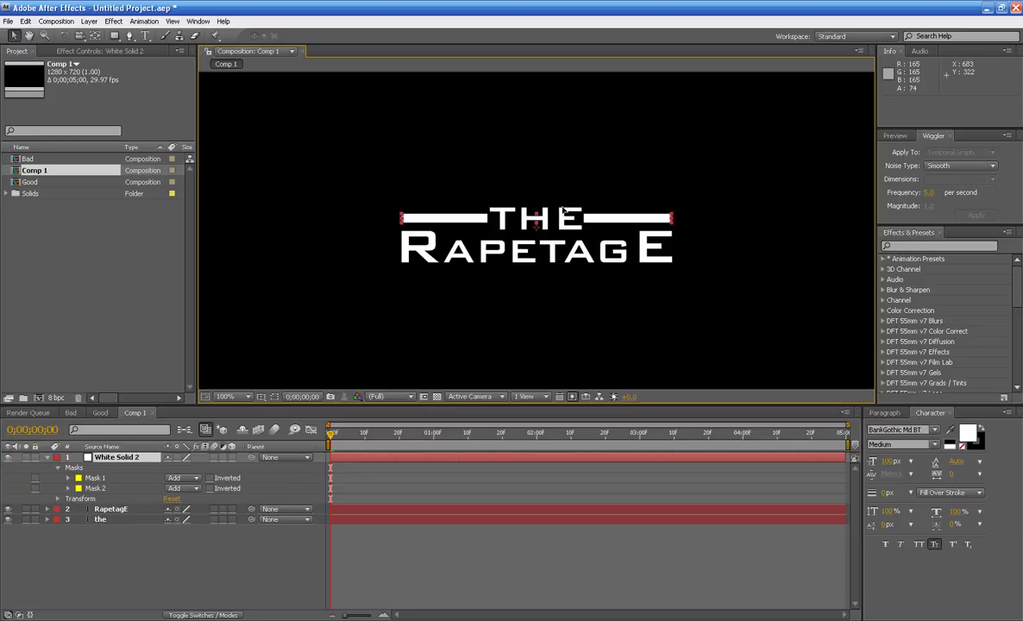
Step: Set the THE text layer's font size to 85 px and preview the resized title
left_click(536, 217)
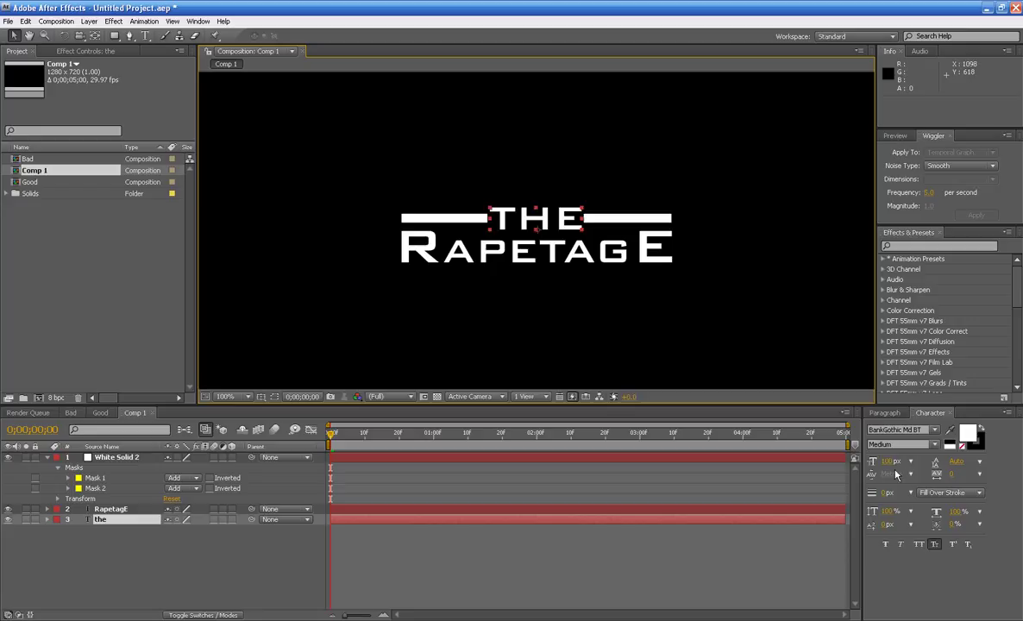
left_click(889, 462)
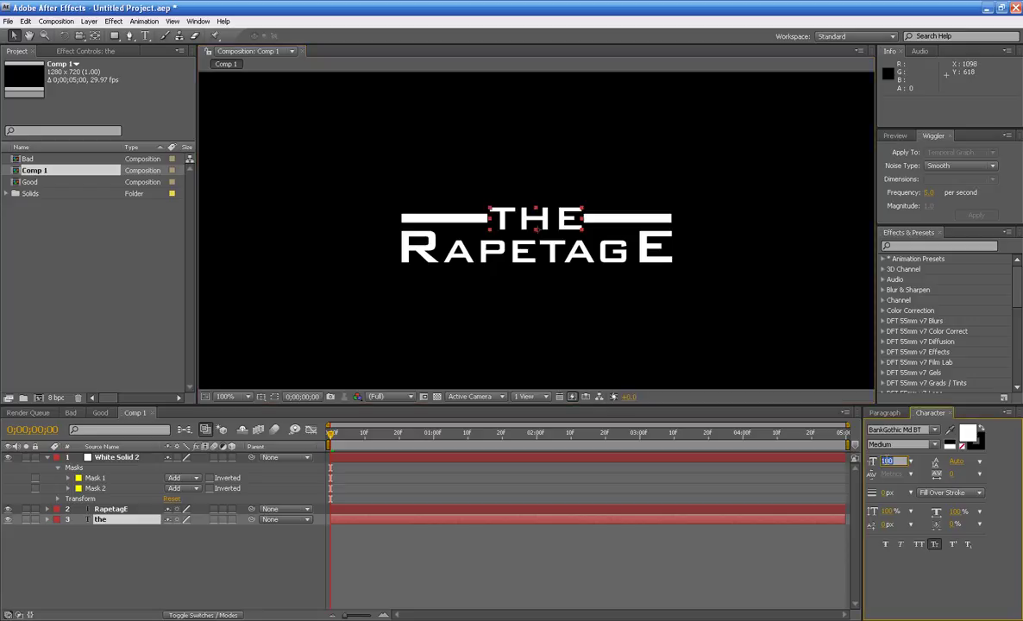
type("85")
key("Return")
left_click(299, 248)
key("comma")
key("period")
key("comma")
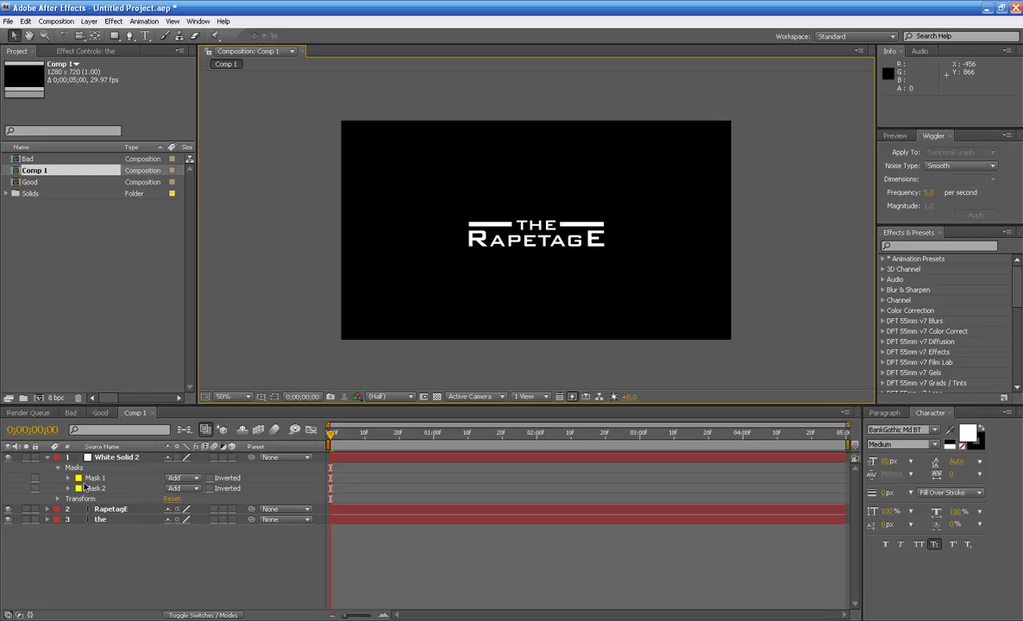
left_click(71, 412)
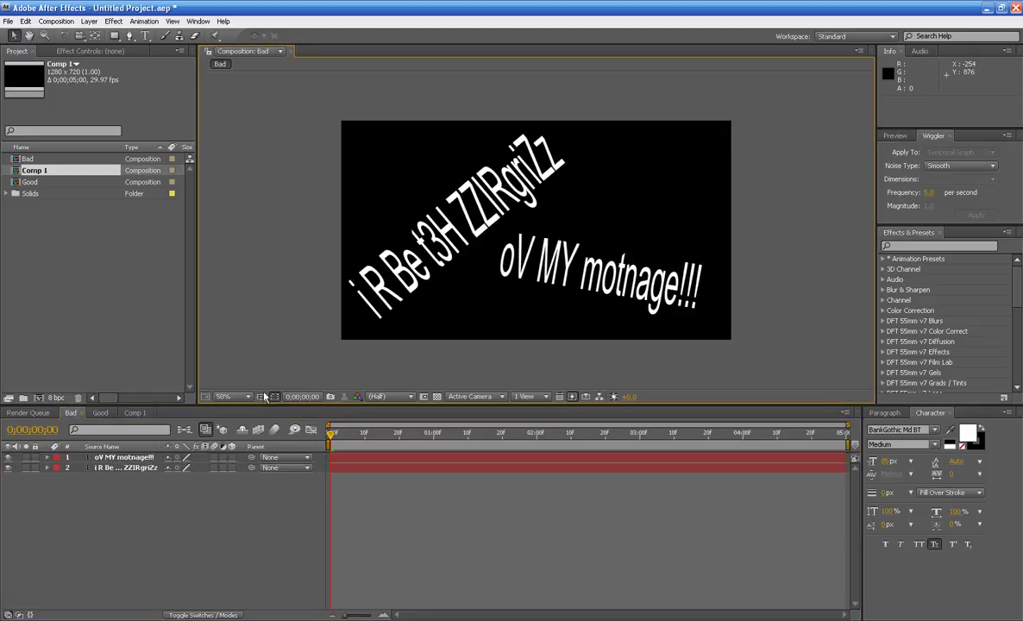
left_click(135, 412)
key("period")
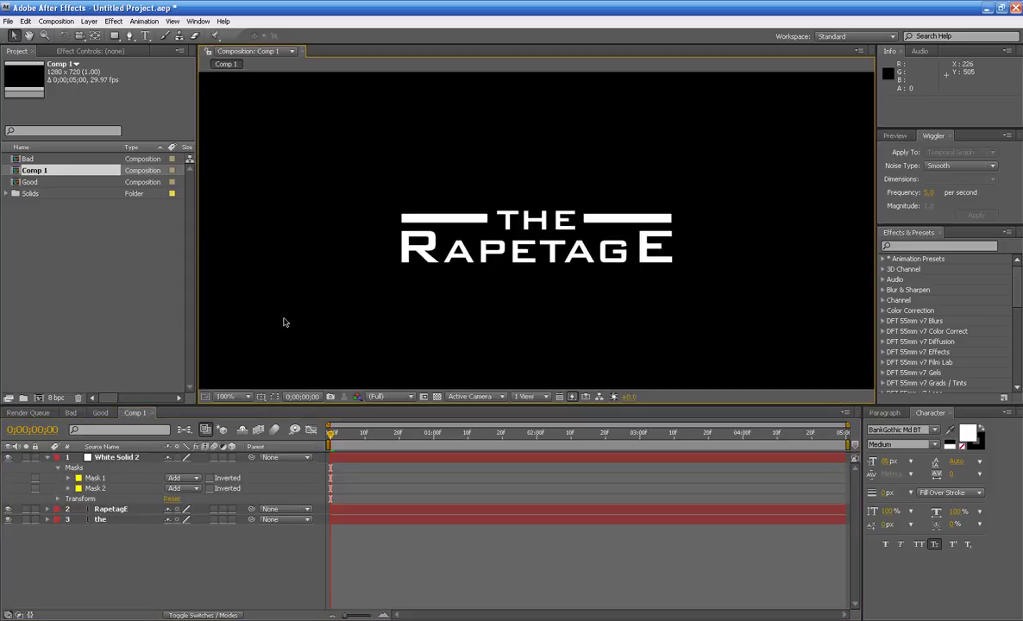